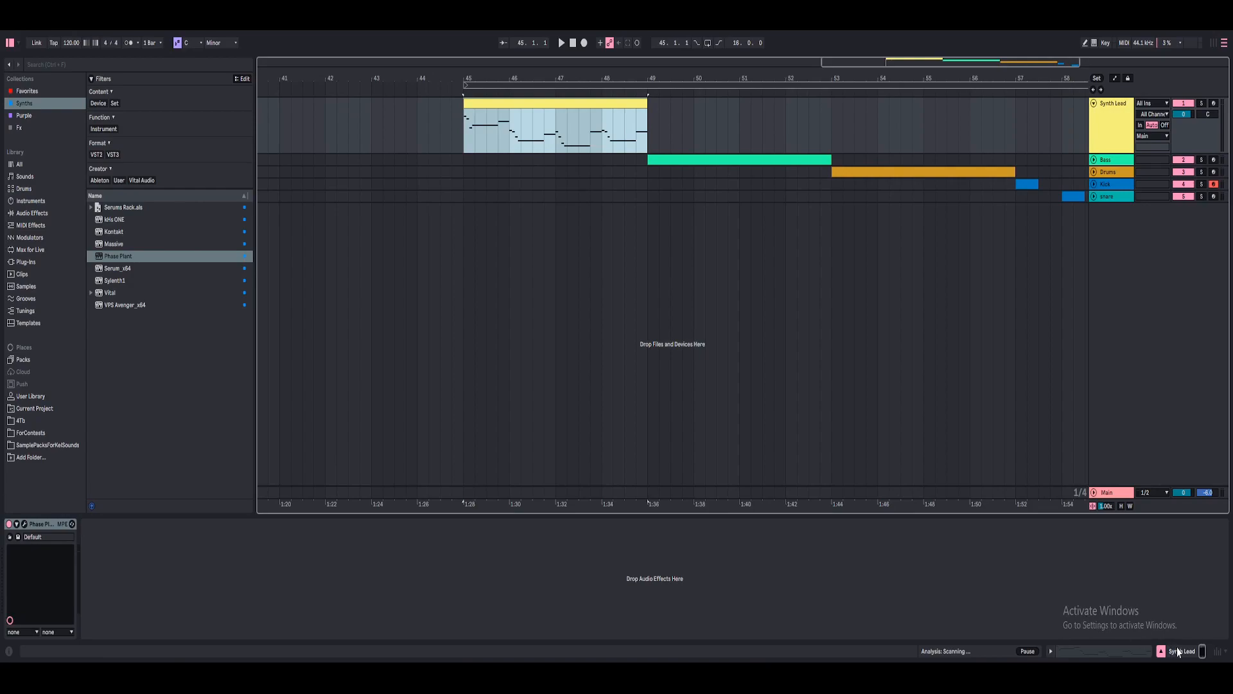
Step: Examine the Synth Lead's Phase Plant patch and MIDI clip, close the plugin, and fold the track
click(18, 536)
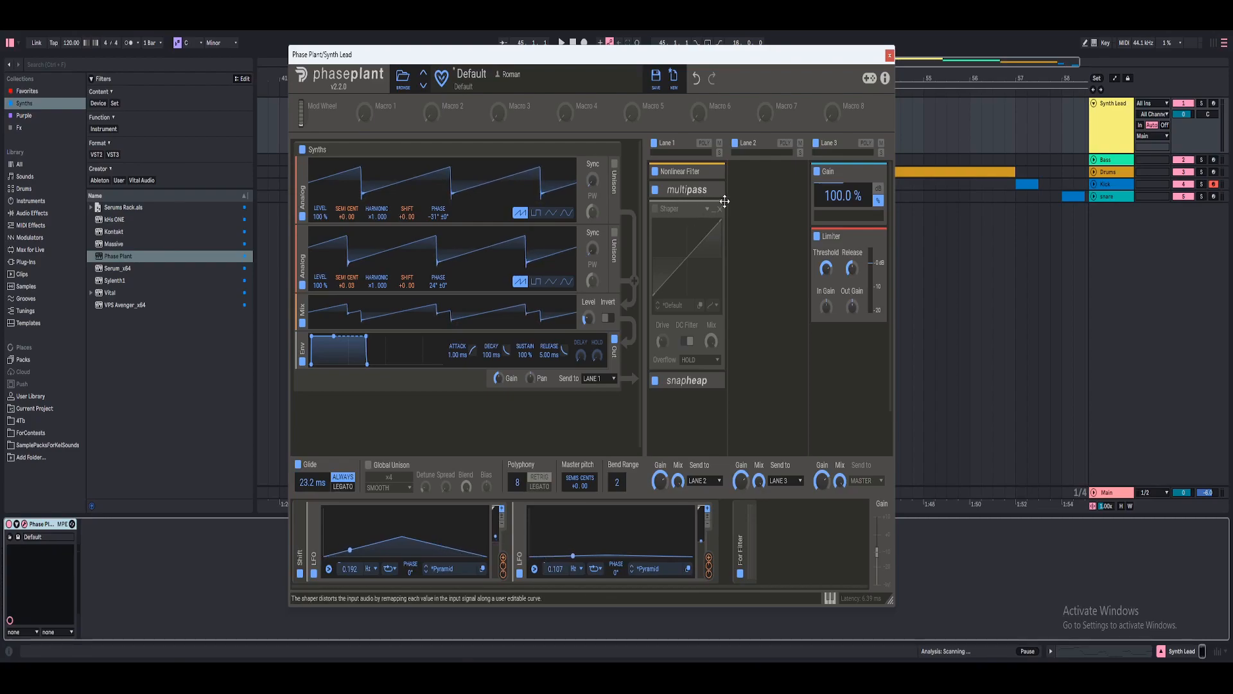
click(889, 56)
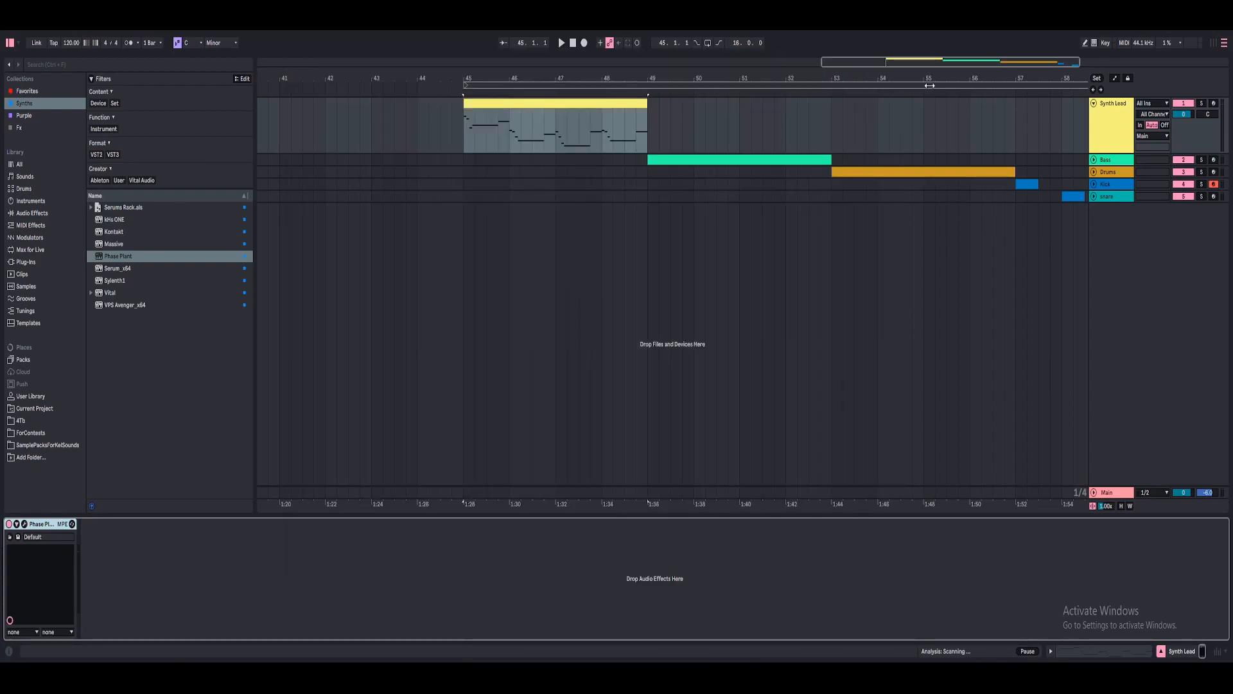
click(1095, 107)
click(1095, 107)
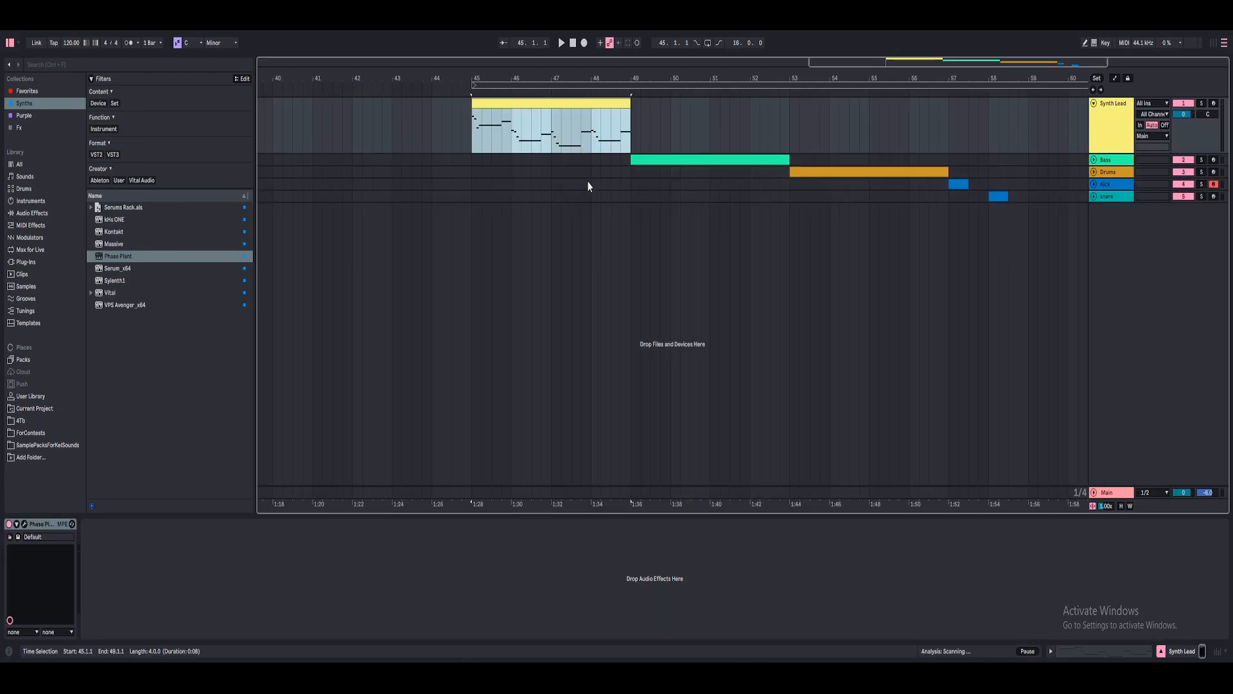
click(1094, 105)
key(plus)
key(minus)
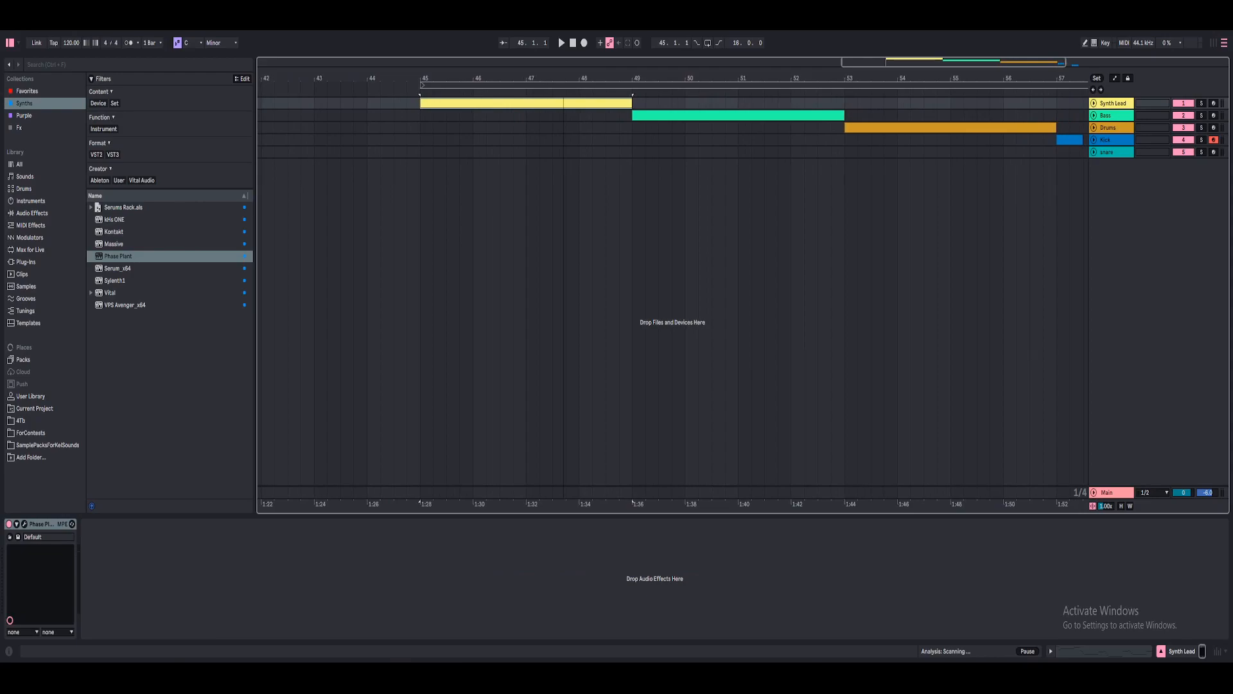
Step: Inspect the Bass track's clip in the arrangement by unfolding the track and folding it again
drag(563, 79, 565, 65)
click(480, 127)
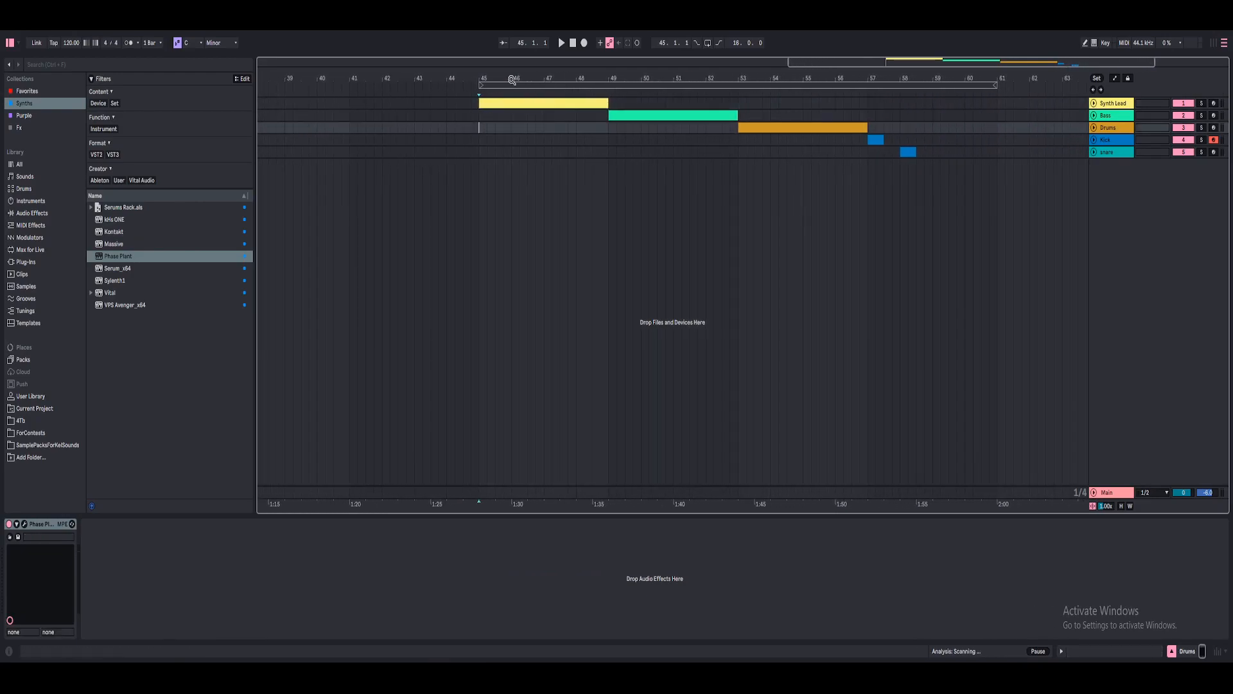
click(1097, 122)
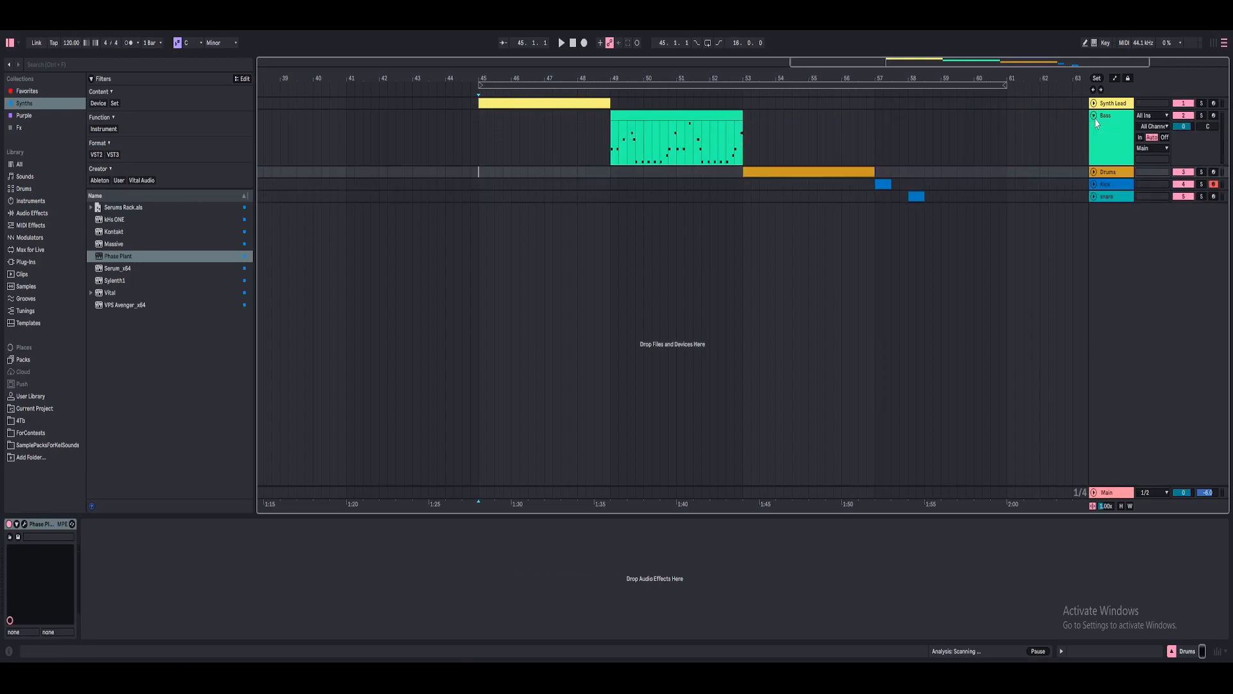
click(1206, 181)
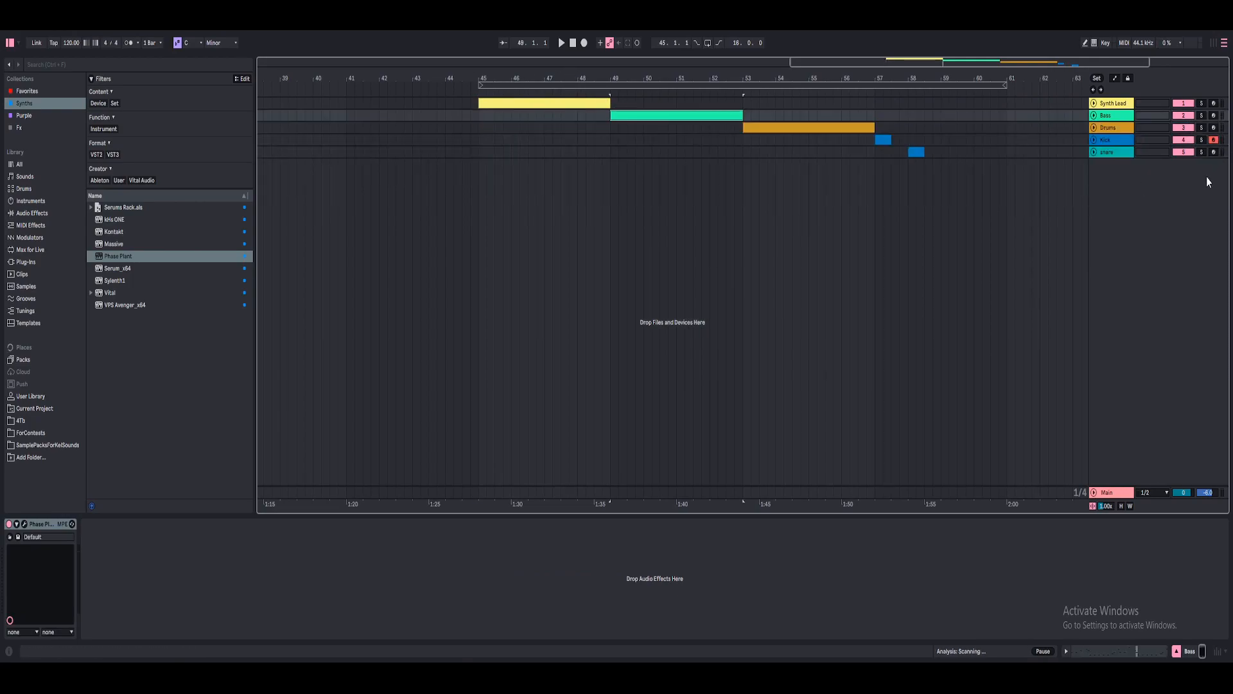
click(1113, 116)
drag(520, 80, 478, 106)
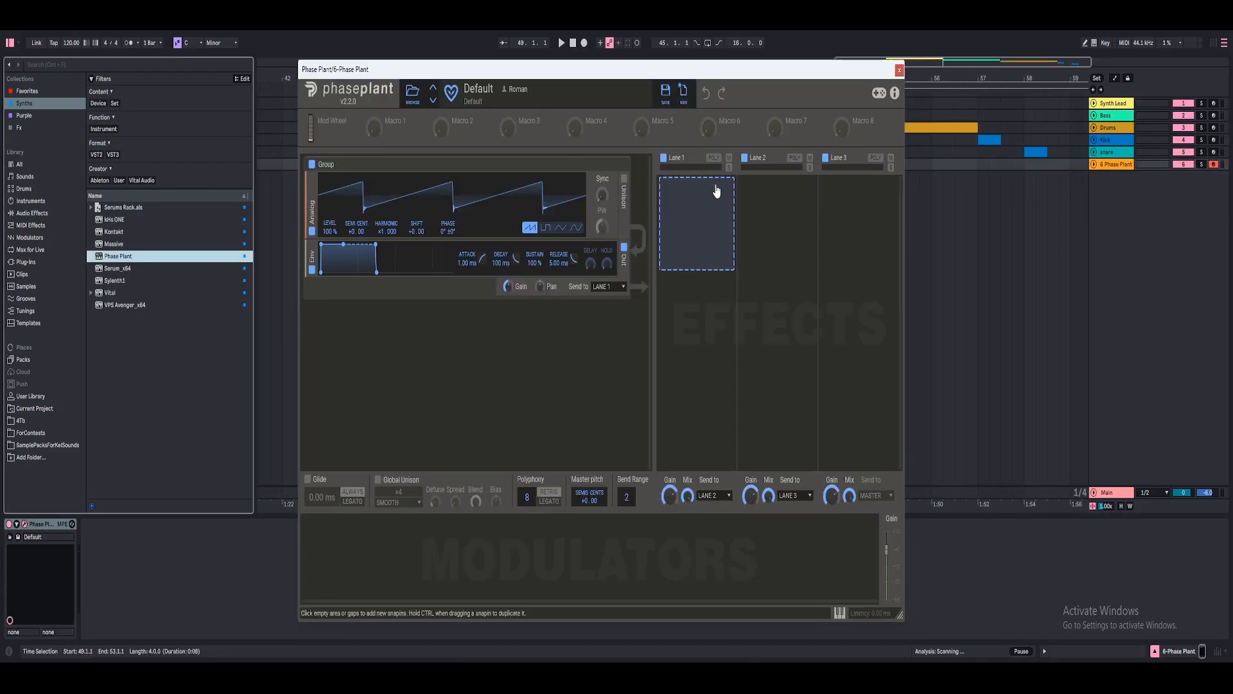
Step: Add a Shaper effect to Lane 1 of the new Phase Plant instance
click(716, 188)
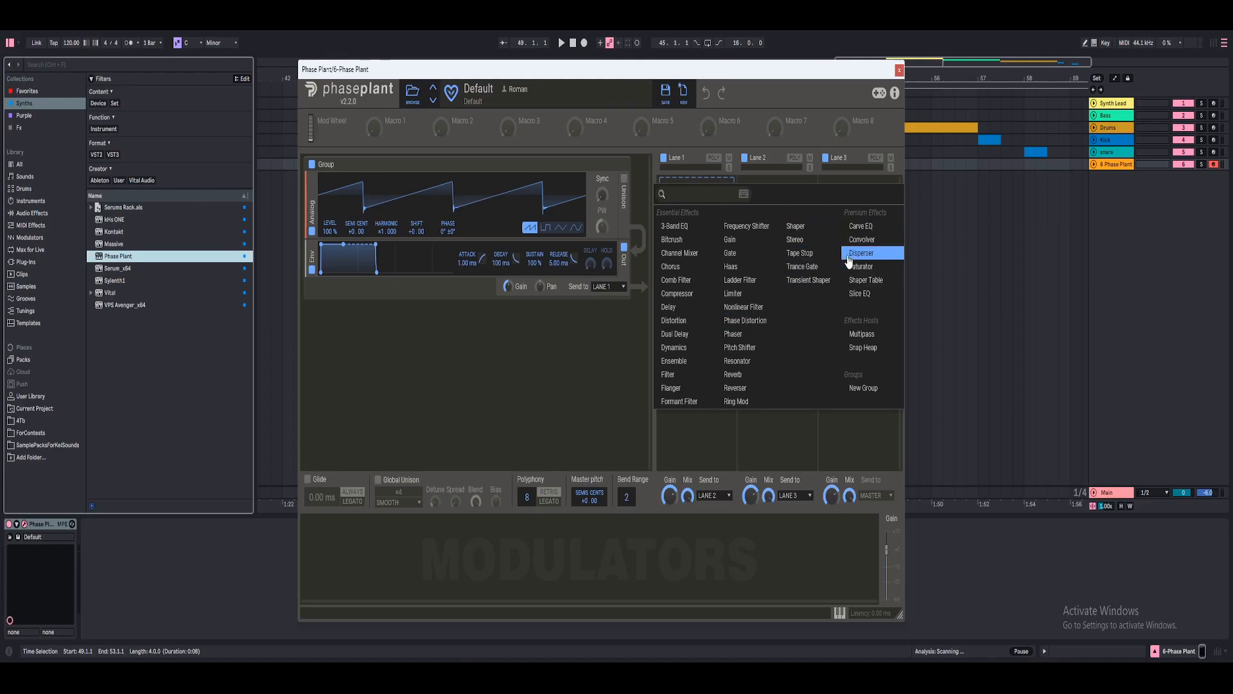
click(866, 280)
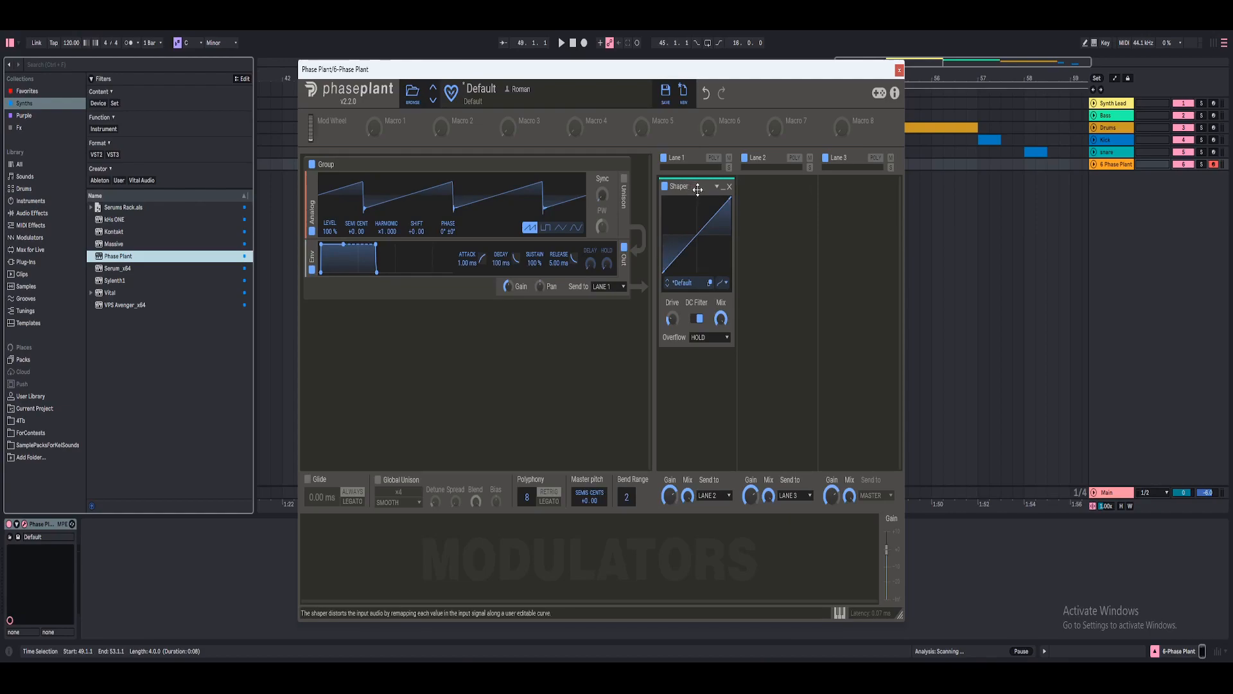
ctrl+double_click(696, 234)
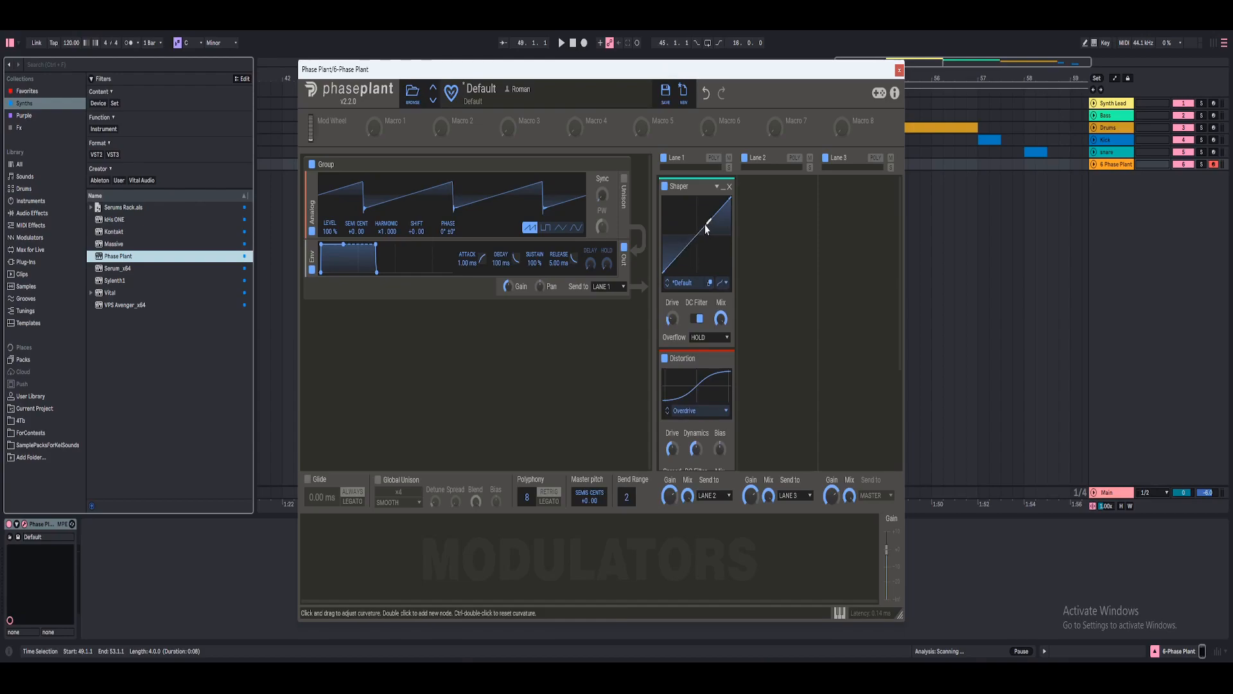
Step: Compare the Shaper's controls with the Distortion effect's in Lane 1, and remove the Distortion effect
scroll(681, 282, down, 2)
scroll(677, 289, up, 2)
scroll(676, 287, down, 2)
scroll(676, 288, up, 1)
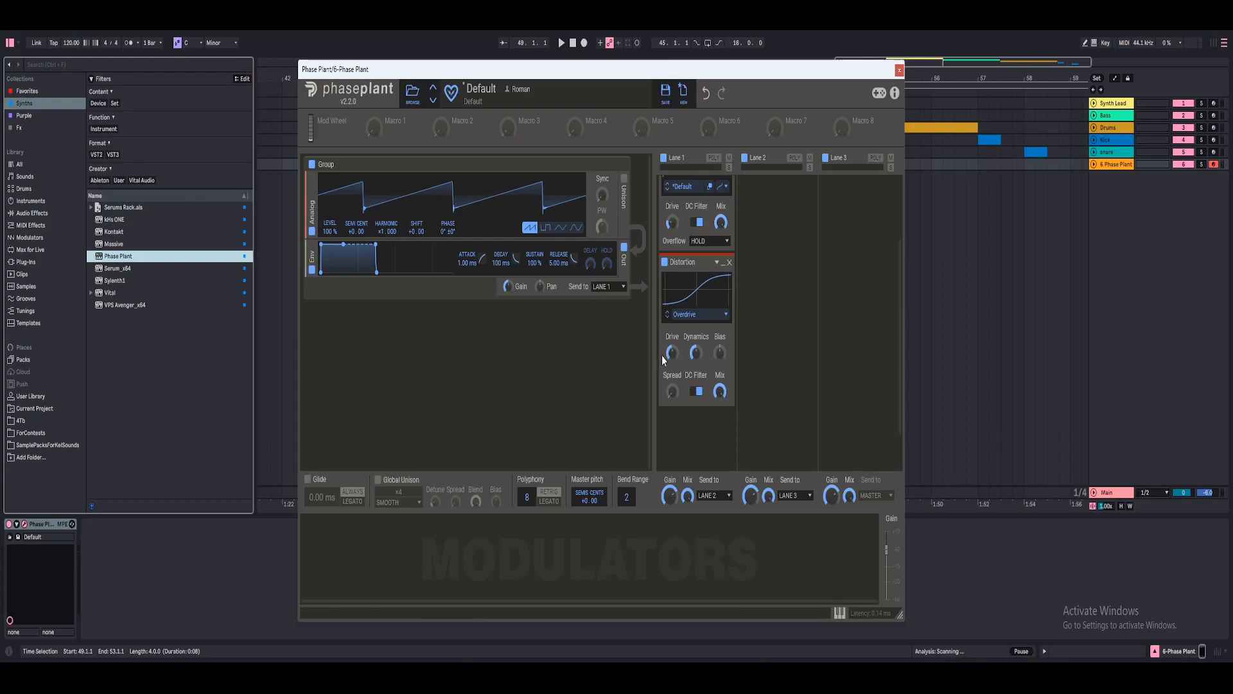
scroll(676, 339, up, 1)
scroll(678, 321, up, 2)
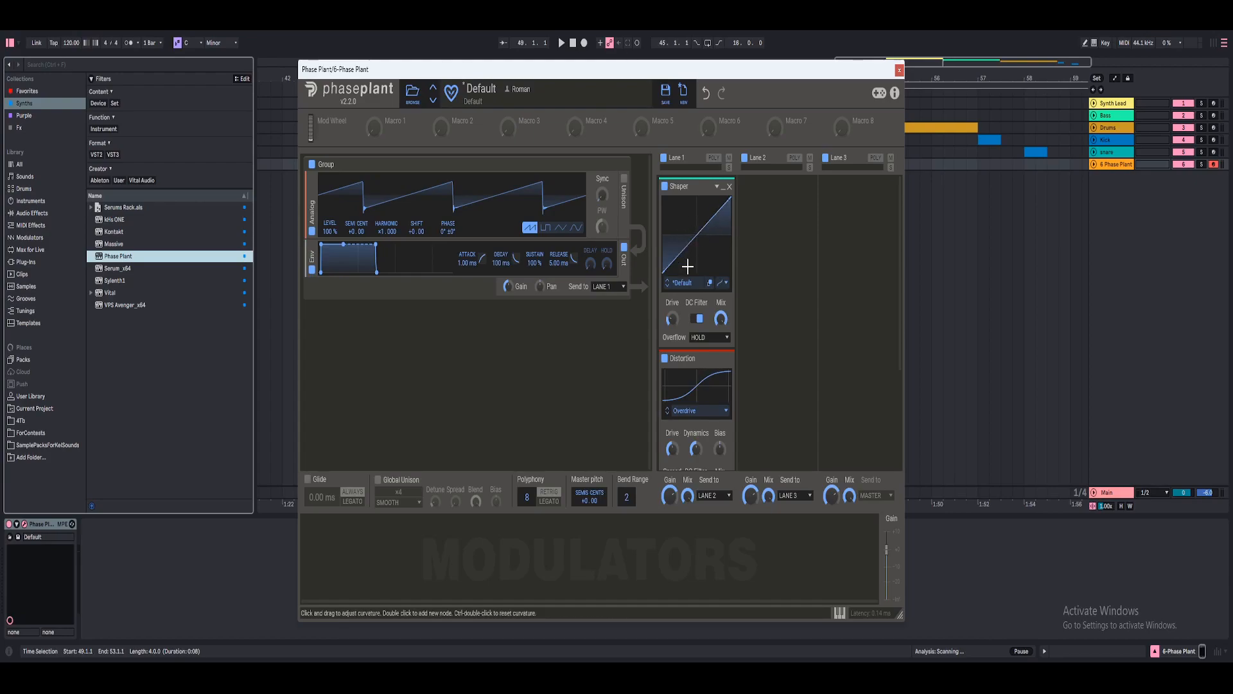
scroll(693, 250, down, 3)
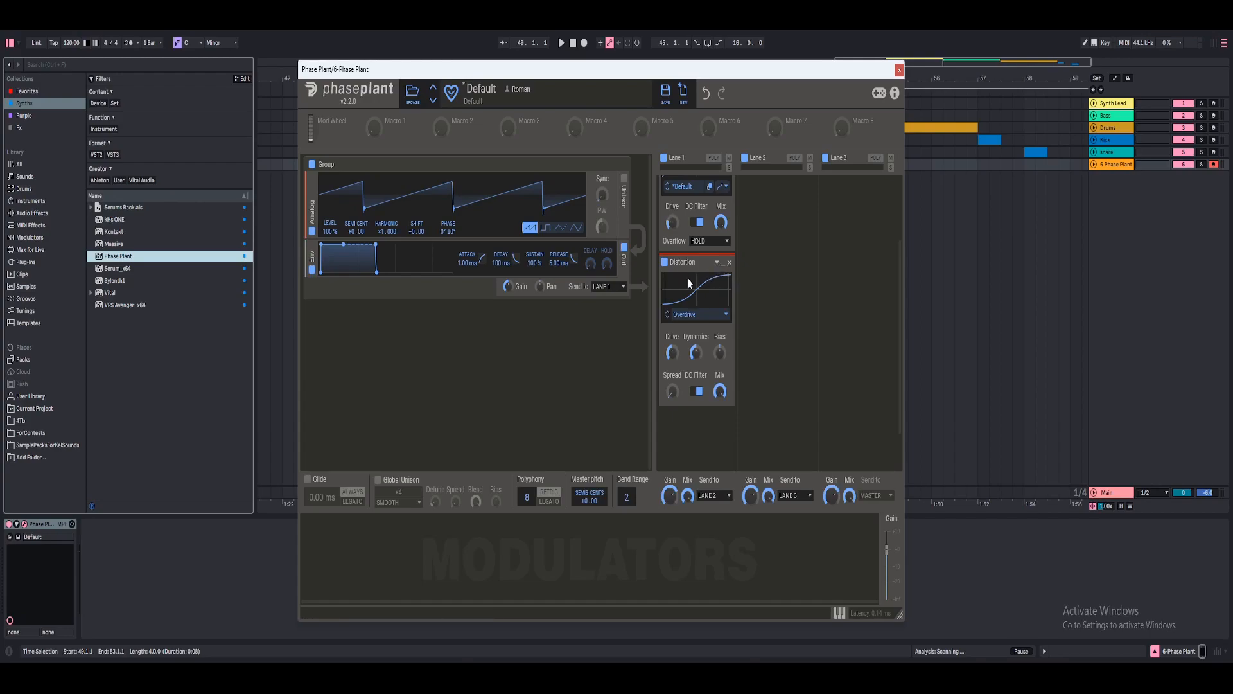
scroll(677, 279, up, 3)
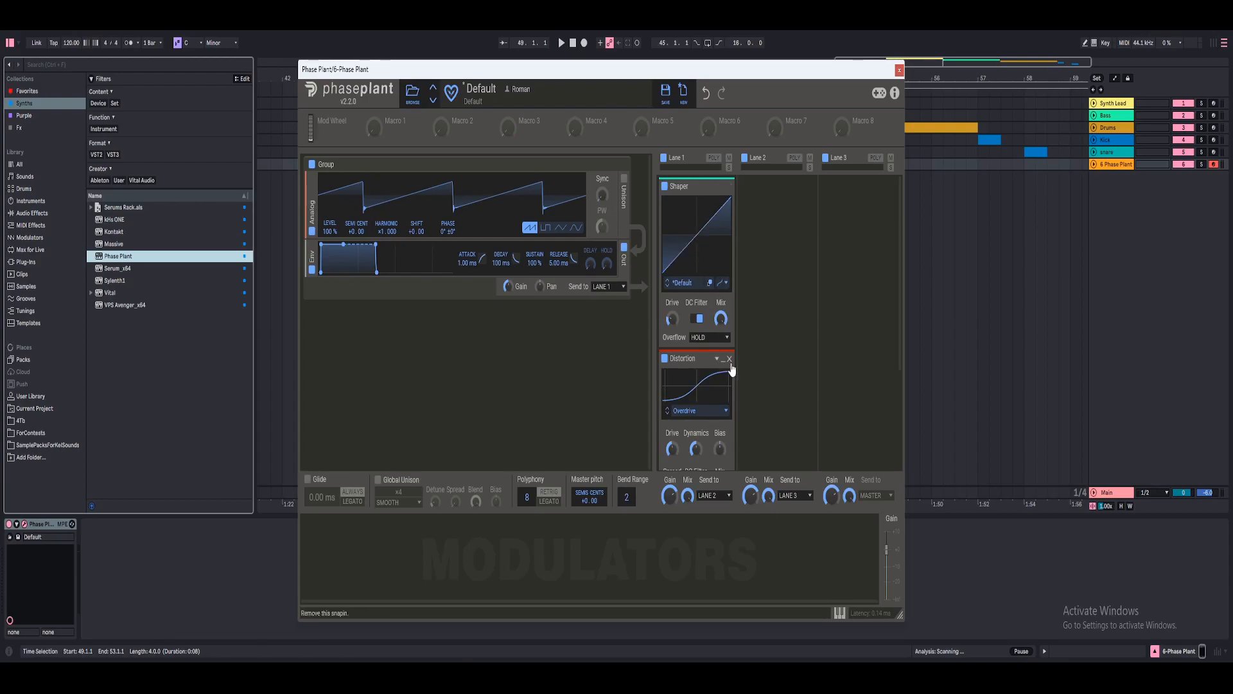
click(730, 359)
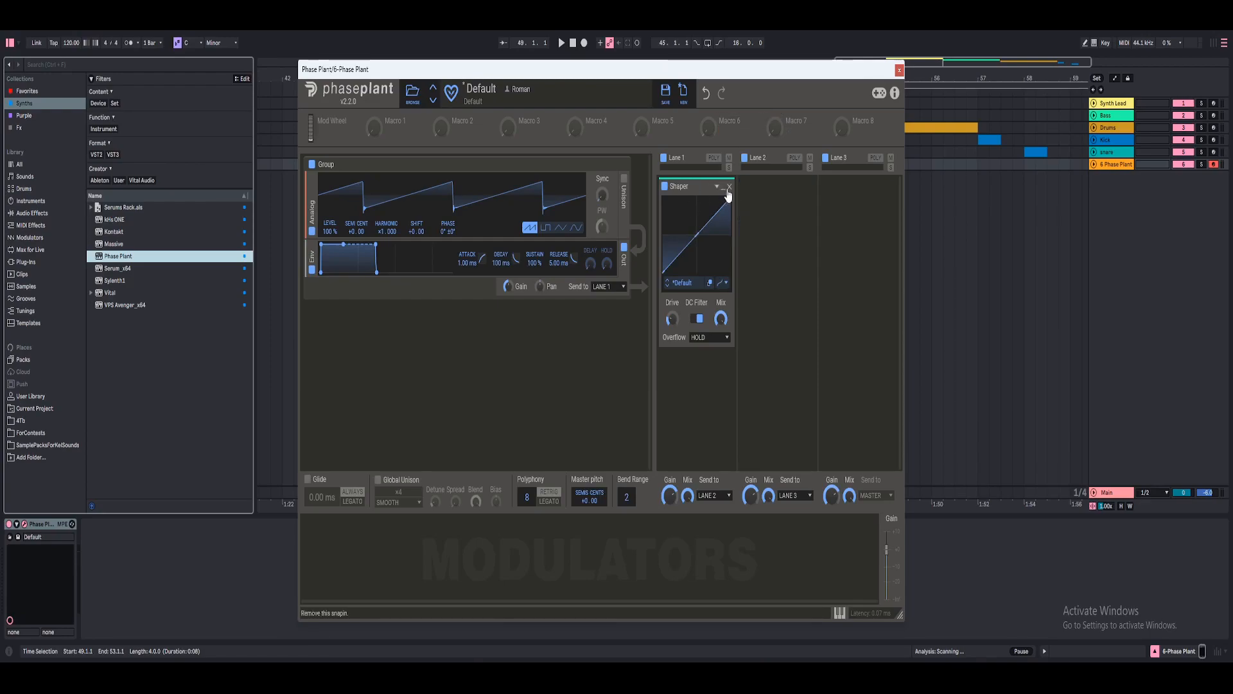
Step: Try the Shaper's Drive, DC Filter and Mix controls on a symmetrical zigzag curve
click(723, 283)
click(694, 354)
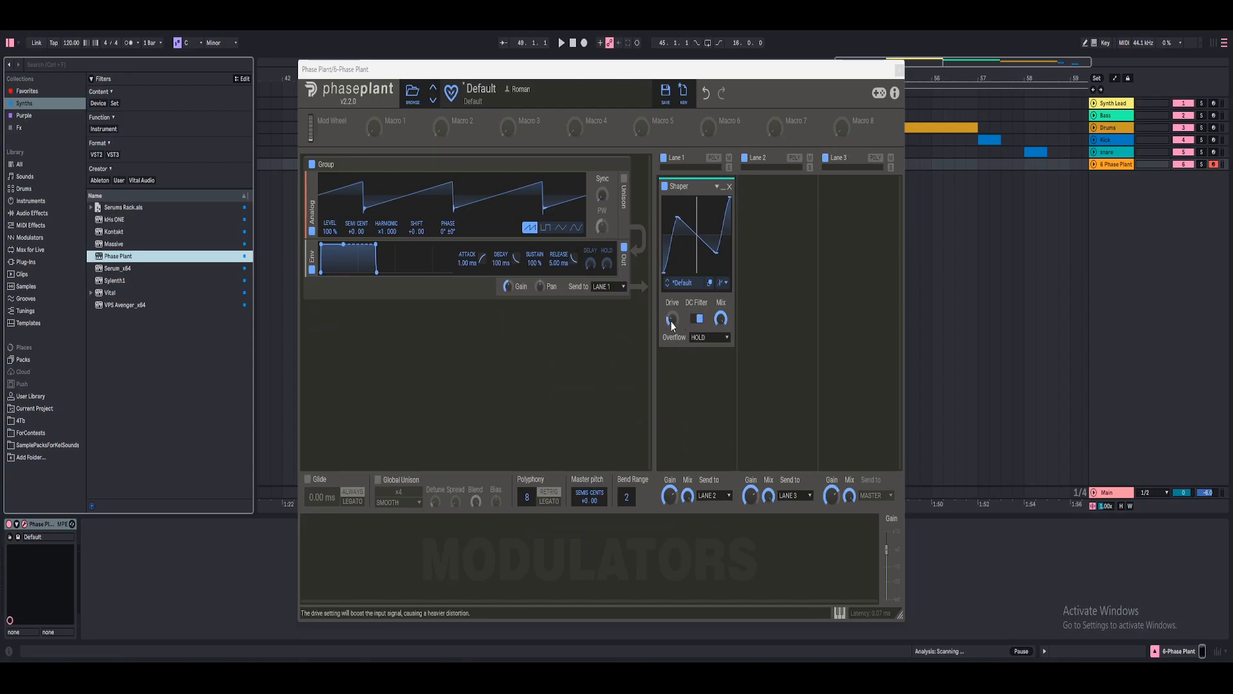
drag(671, 321, 672, 319)
click(698, 319)
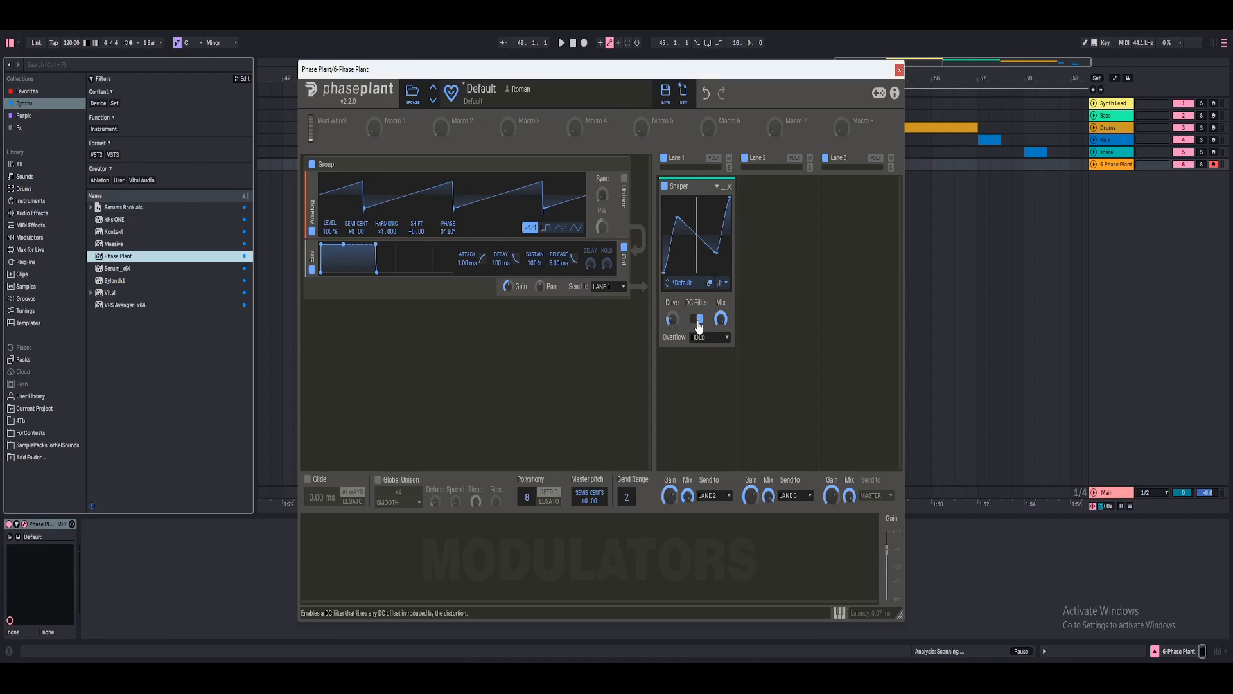
drag(720, 319, 720, 350)
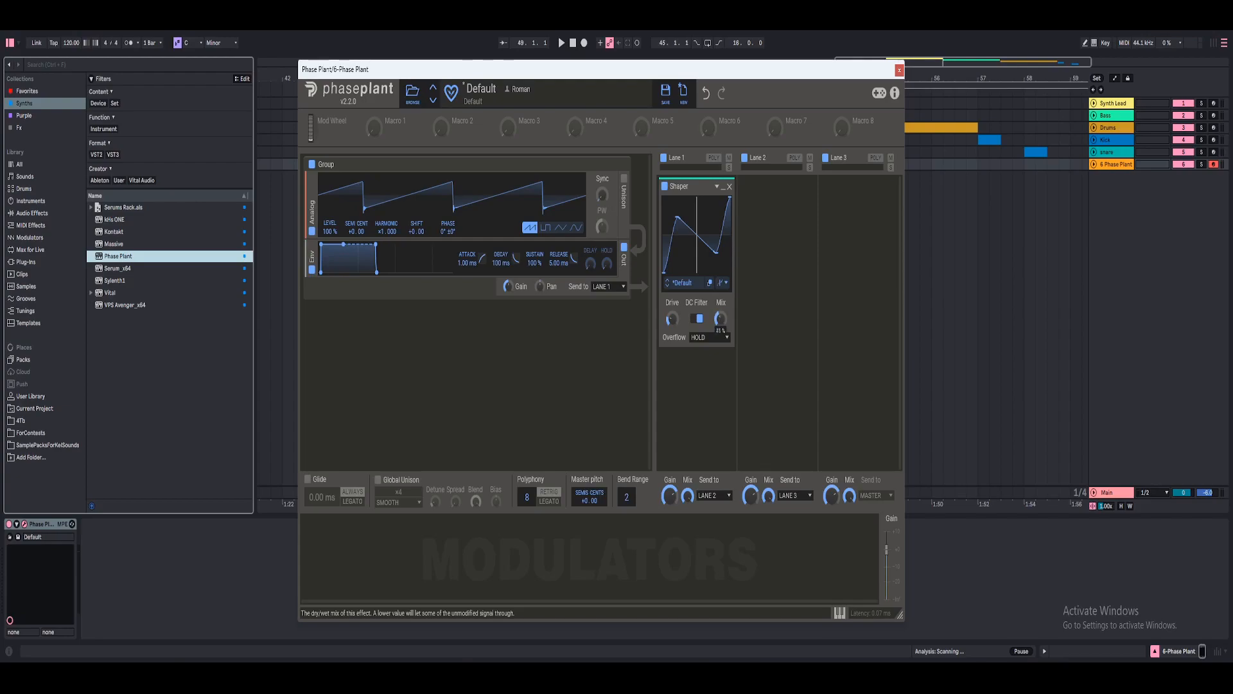
Step: Set the Shaper curve to Free Form and try adding and moving several nodes on it
click(721, 286)
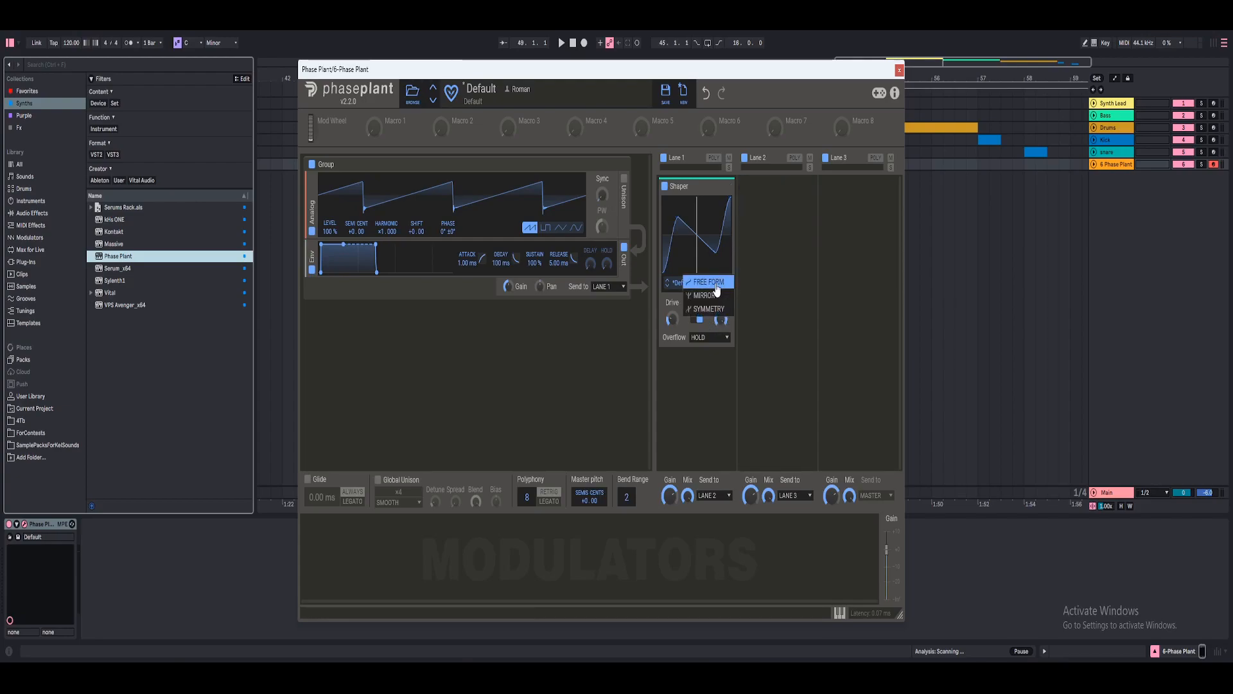
click(717, 283)
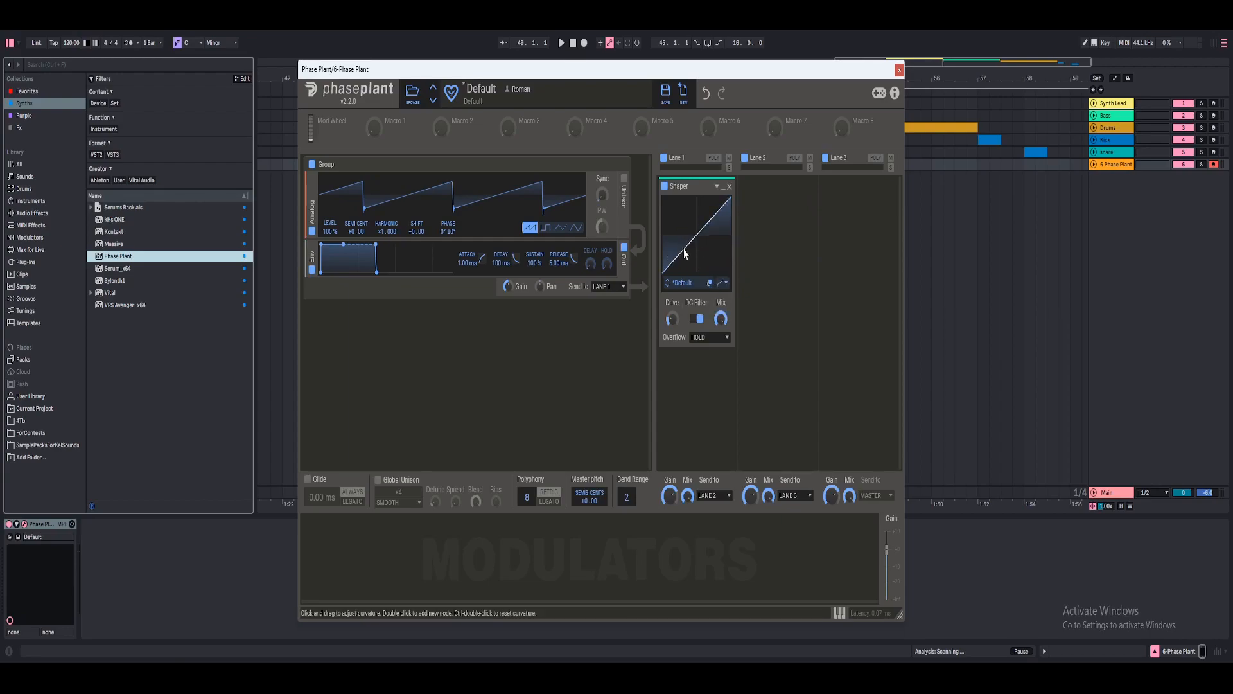
double_click(682, 243)
double_click(688, 248)
mouse_move(688, 249)
mouse_down()
mouse_move(681, 223)
mouse_move(711, 228)
mouse_move(680, 220)
mouse_move(684, 261)
mouse_move(711, 219)
mouse_move(699, 234)
mouse_up()
double_click(707, 213)
double_click(683, 225)
double_click(718, 241)
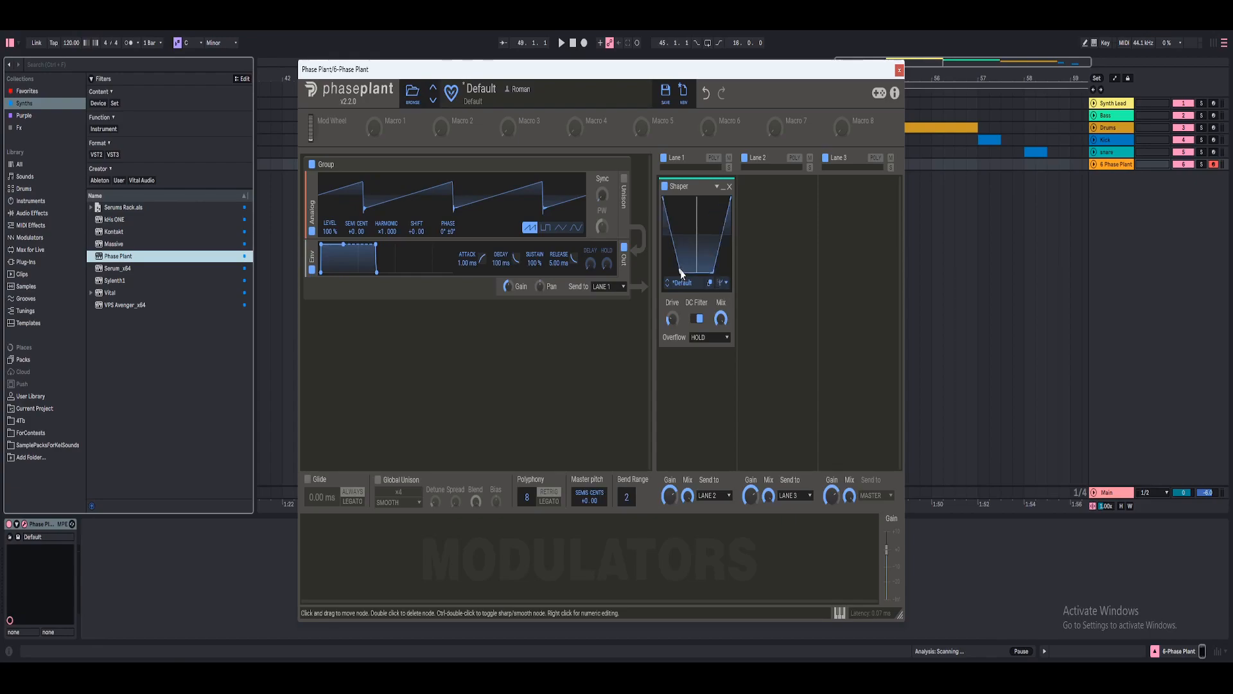
Step: Try the Shaper's Mirror and Symmetry curve modes by moving a node in each, and return to Free Form
drag(680, 270, 690, 245)
click(723, 283)
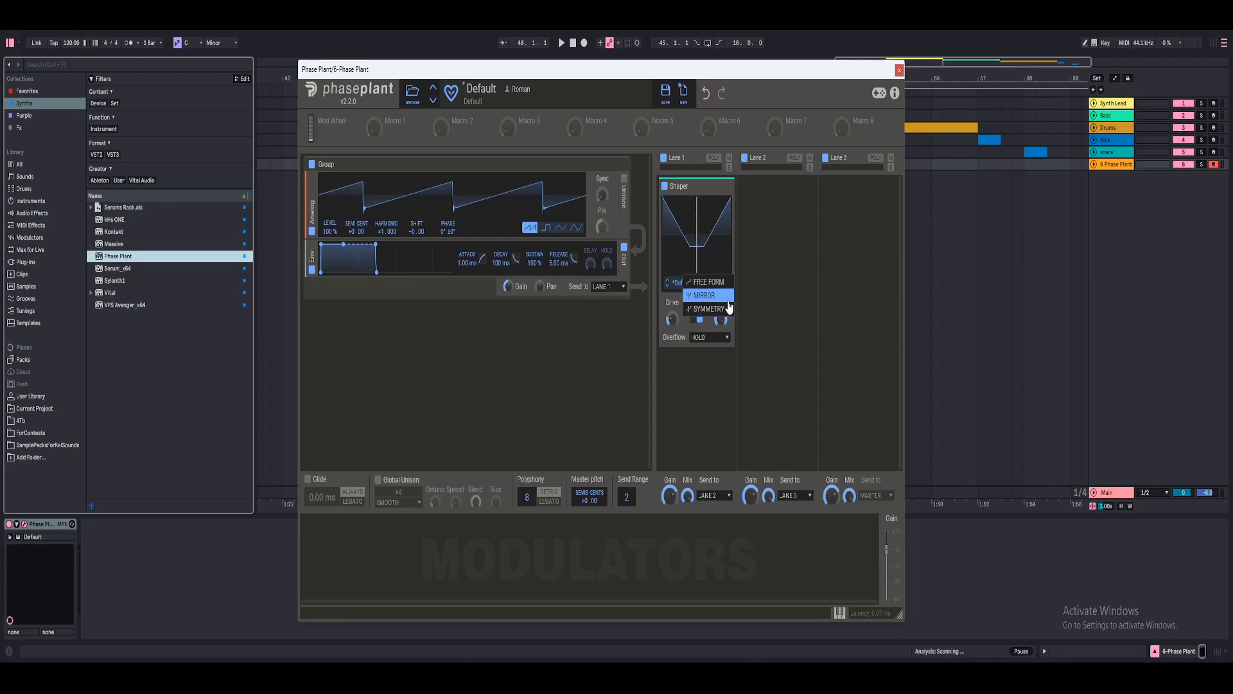
click(713, 313)
mouse_move(689, 229)
mouse_down()
mouse_move(672, 210)
mouse_move(668, 220)
mouse_move(672, 204)
mouse_move(679, 217)
mouse_up()
click(722, 283)
click(720, 296)
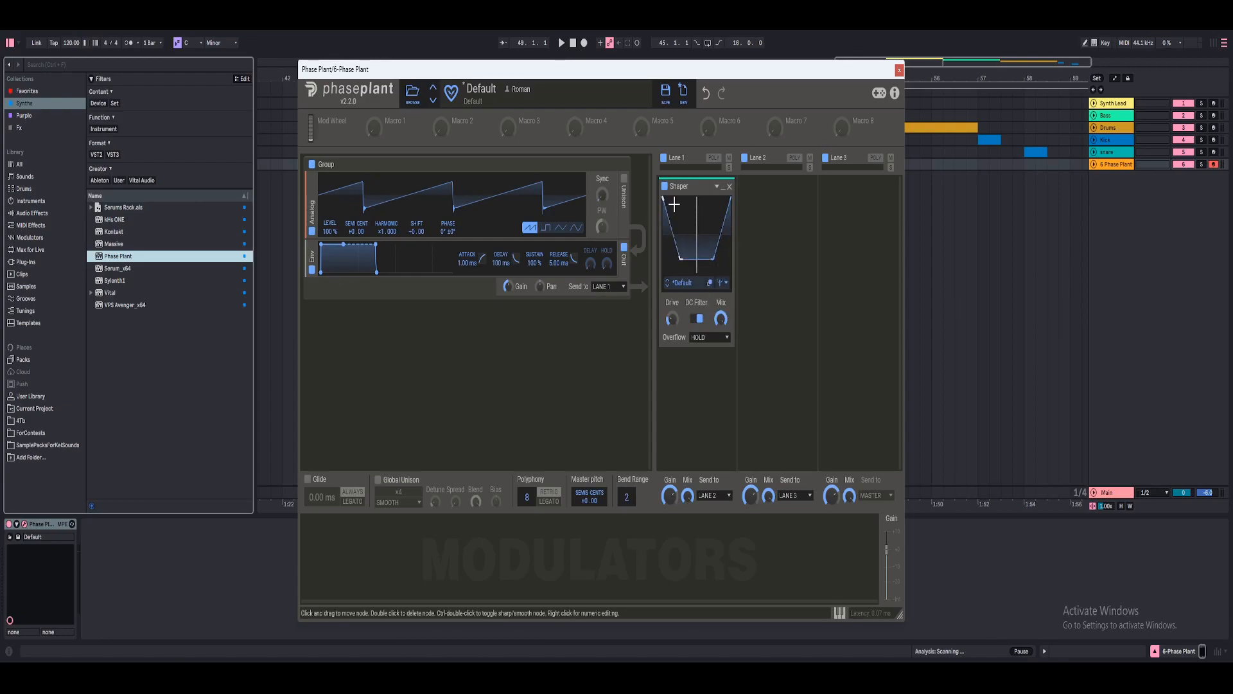
mouse_move(681, 258)
mouse_down()
mouse_move(681, 241)
mouse_move(681, 254)
mouse_up()
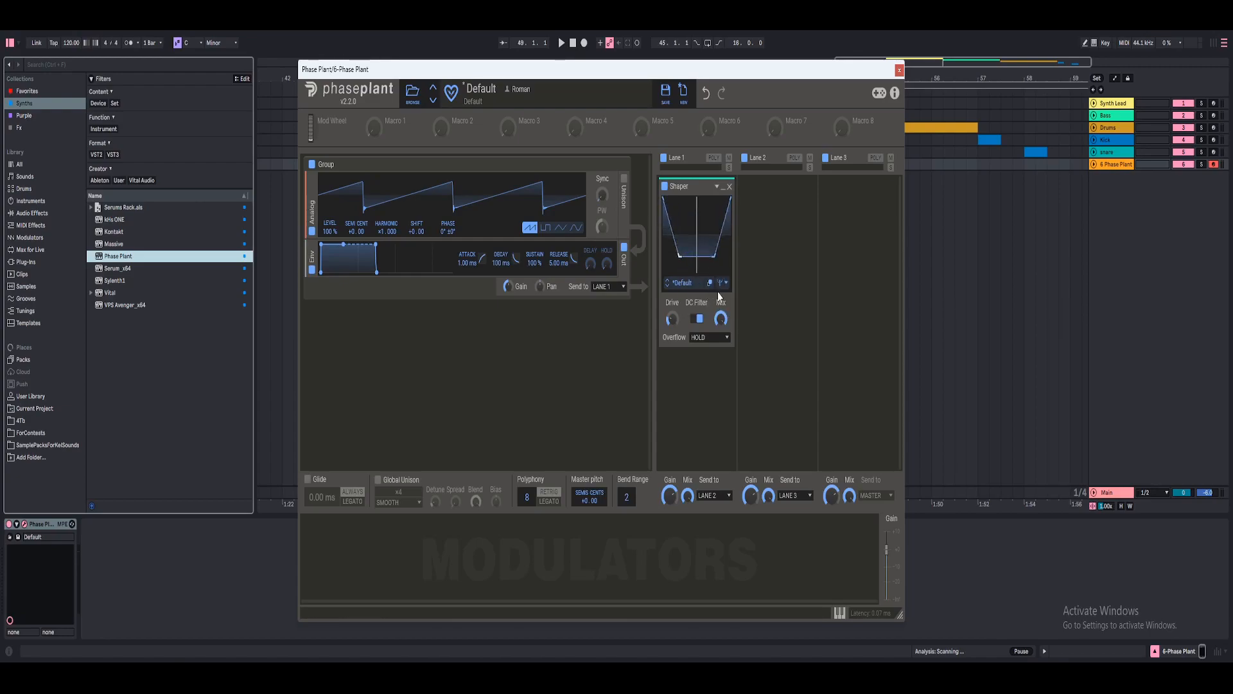
click(723, 283)
click(710, 283)
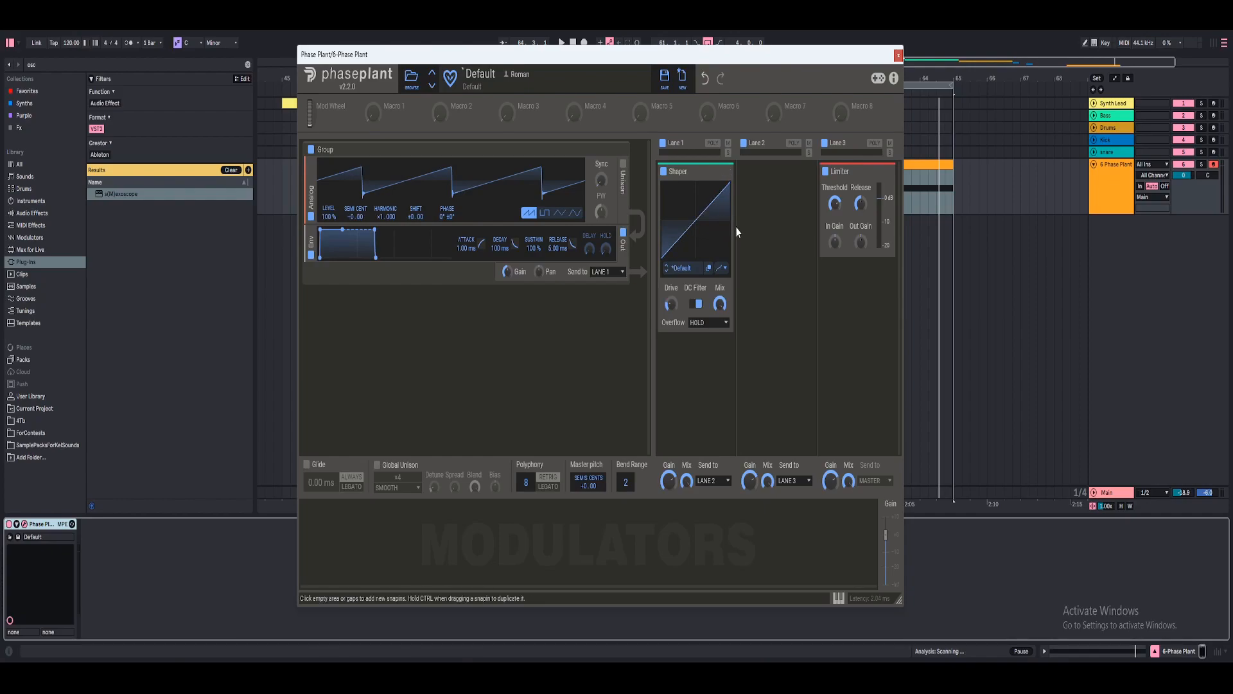
Step: Bend the Shaper's straight curve upward into an arc and set Overflow to REPEAT
drag(692, 226, 691, 215)
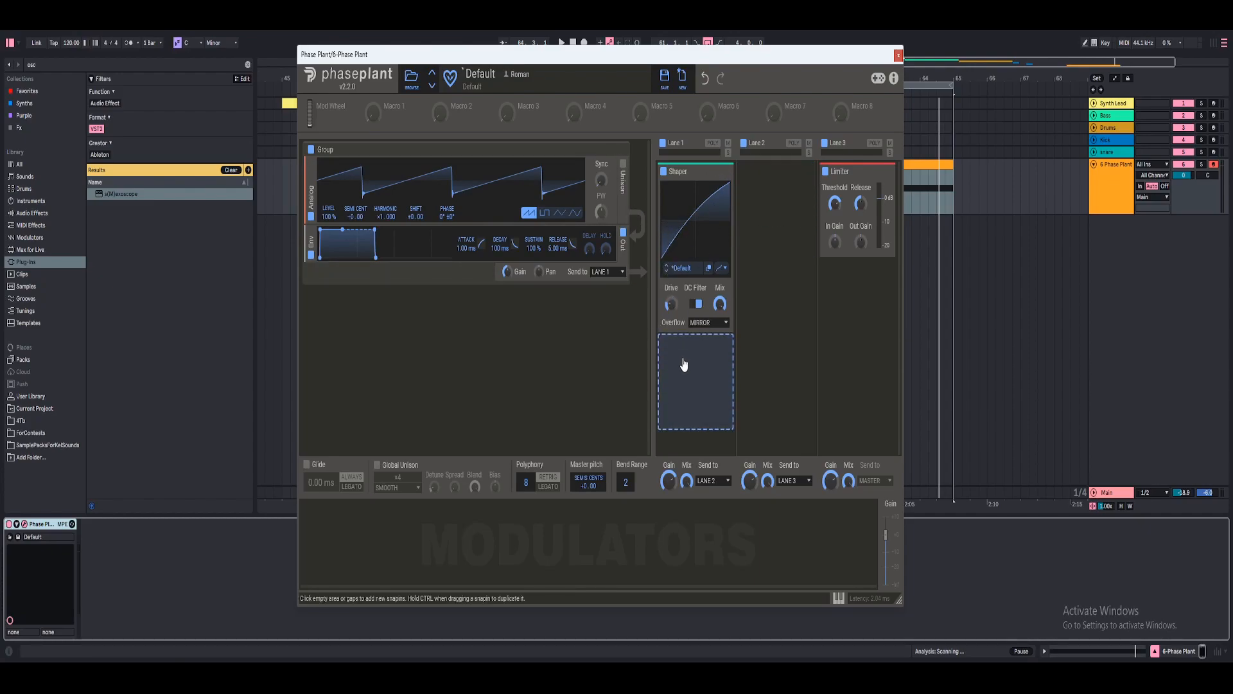
click(709, 322)
click(712, 328)
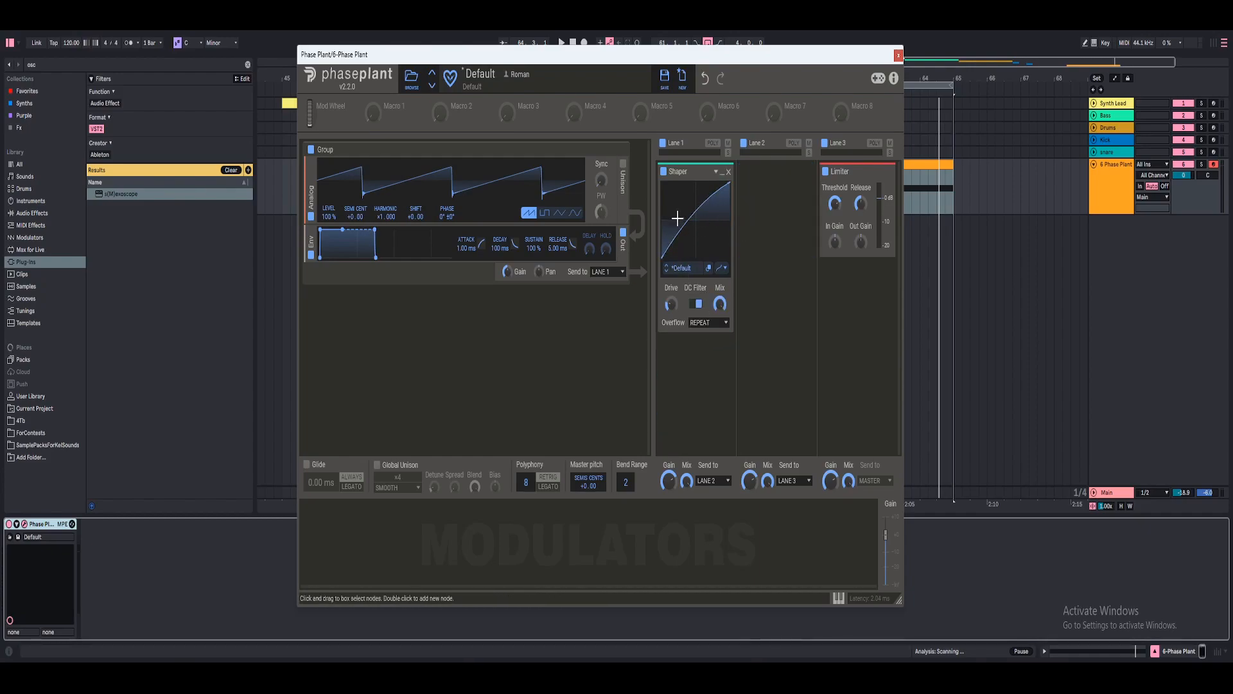
drag(693, 217, 690, 203)
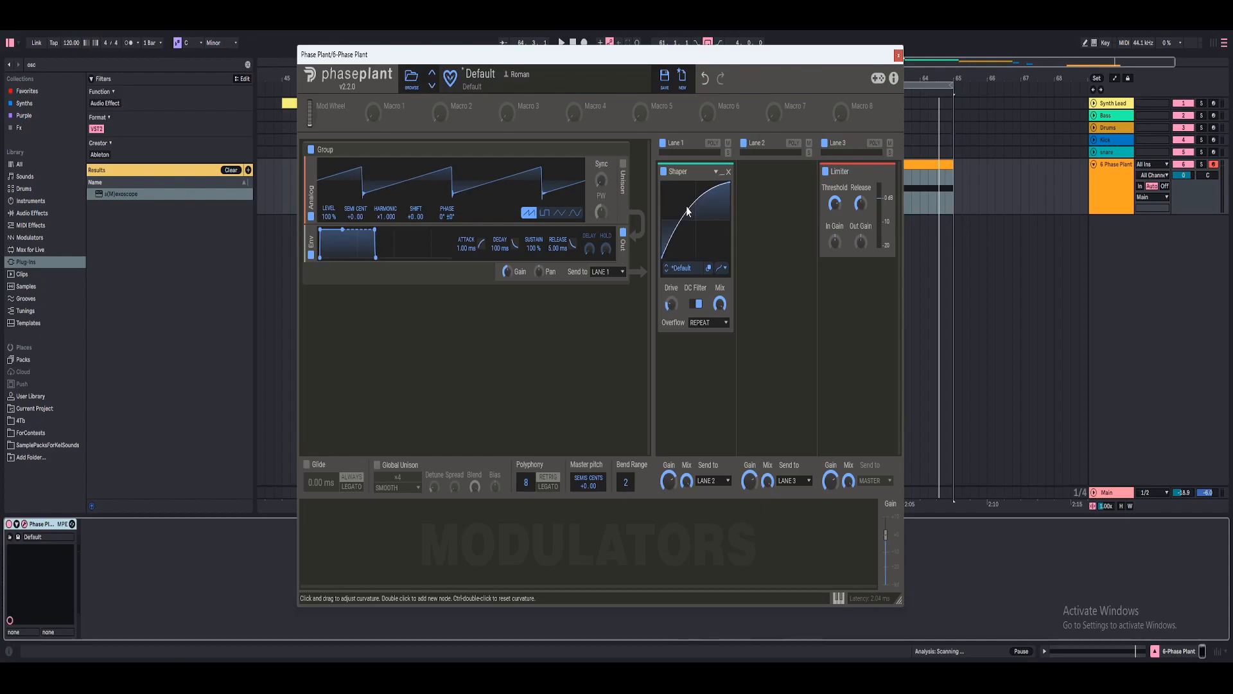
Step: Browse the Shaper's Complex factory curves and choose the Foldback curve from the Simple folder
click(682, 270)
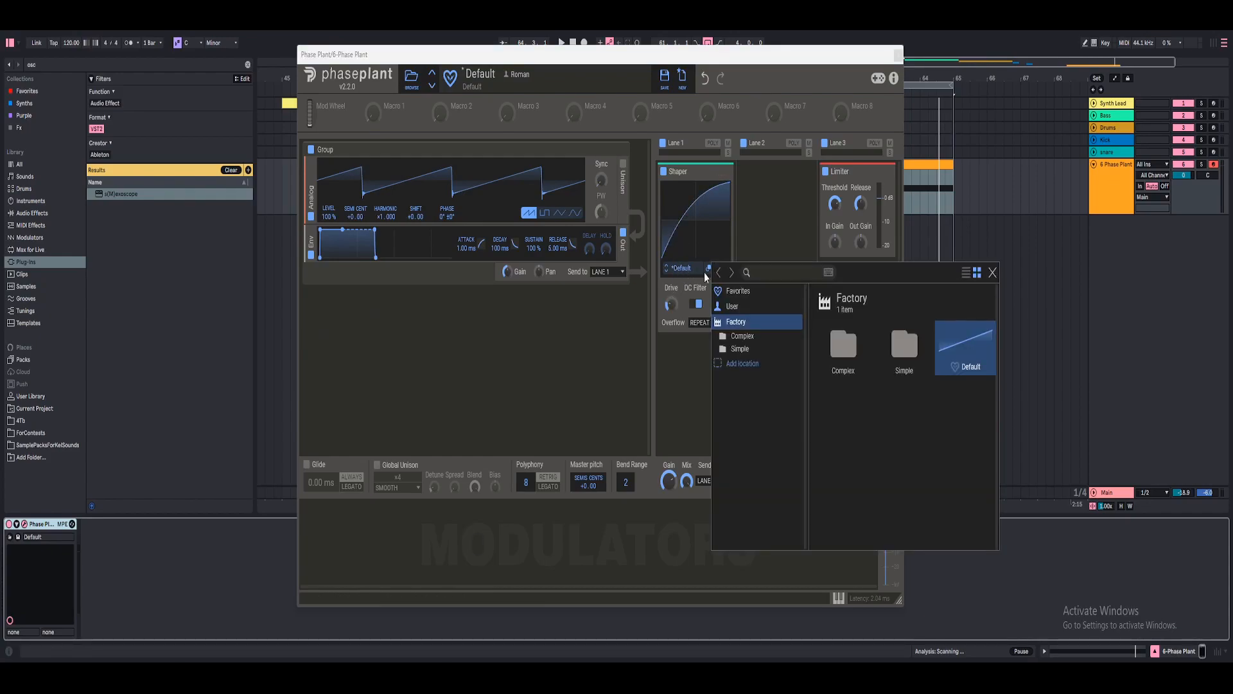
double_click(844, 350)
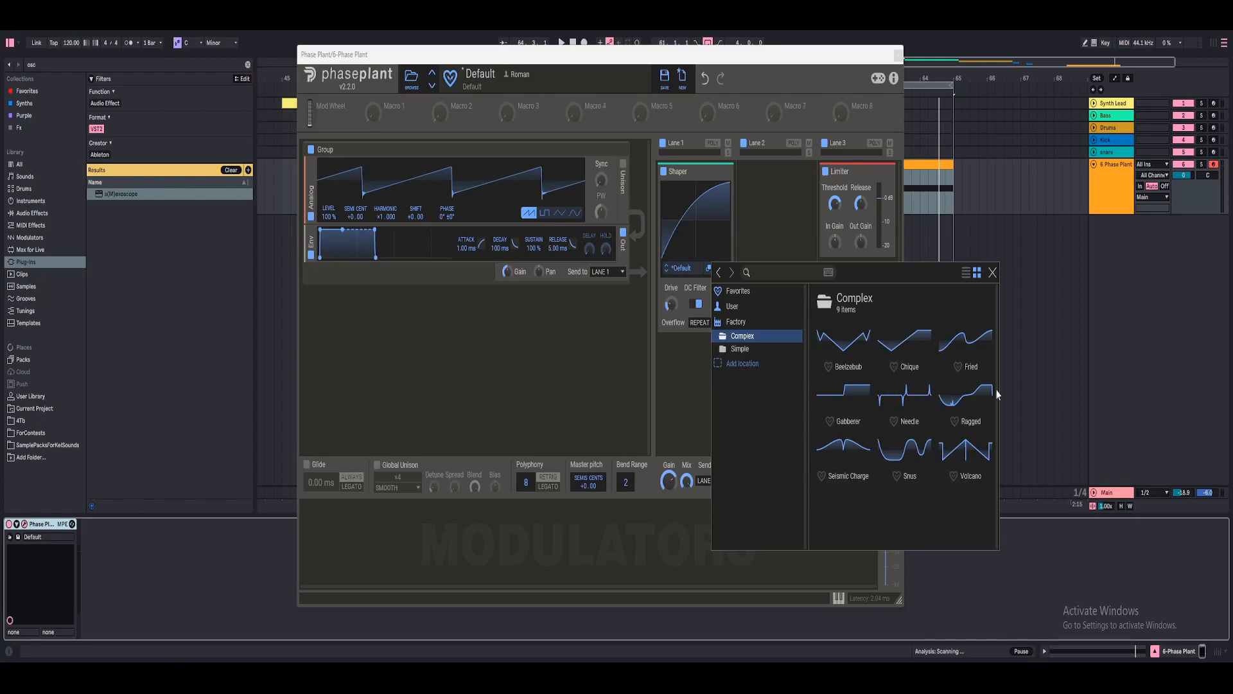
click(993, 273)
click(683, 270)
click(748, 348)
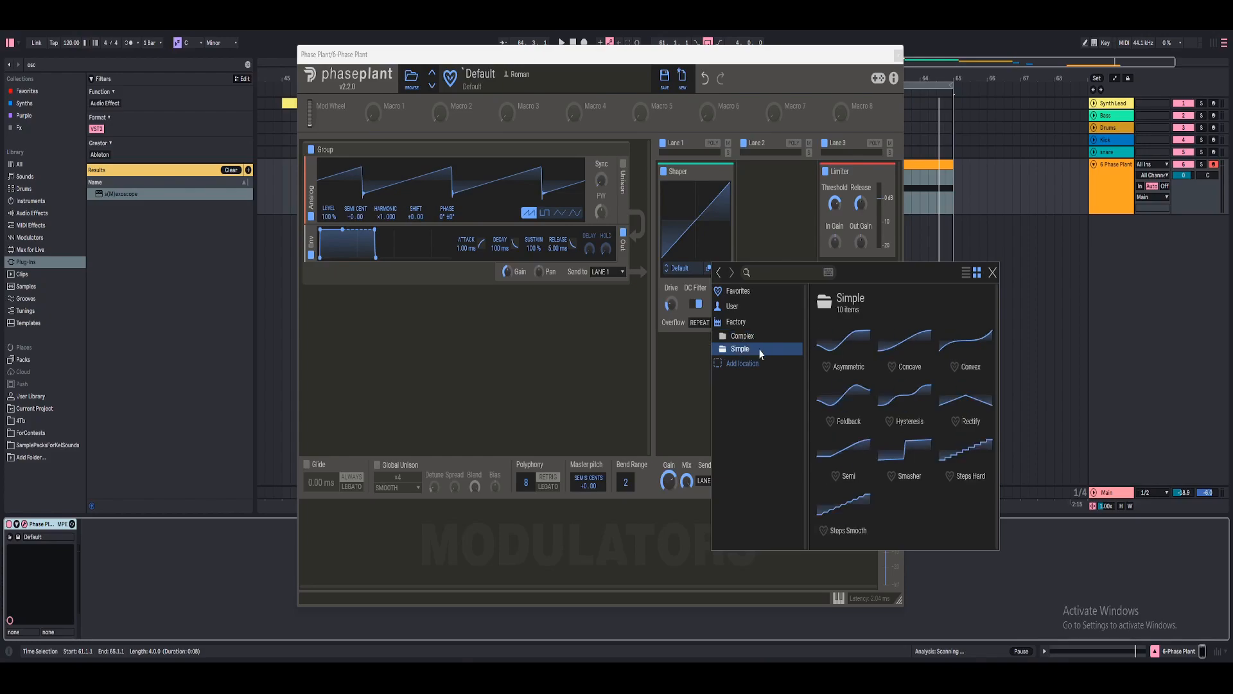
click(848, 418)
click(662, 384)
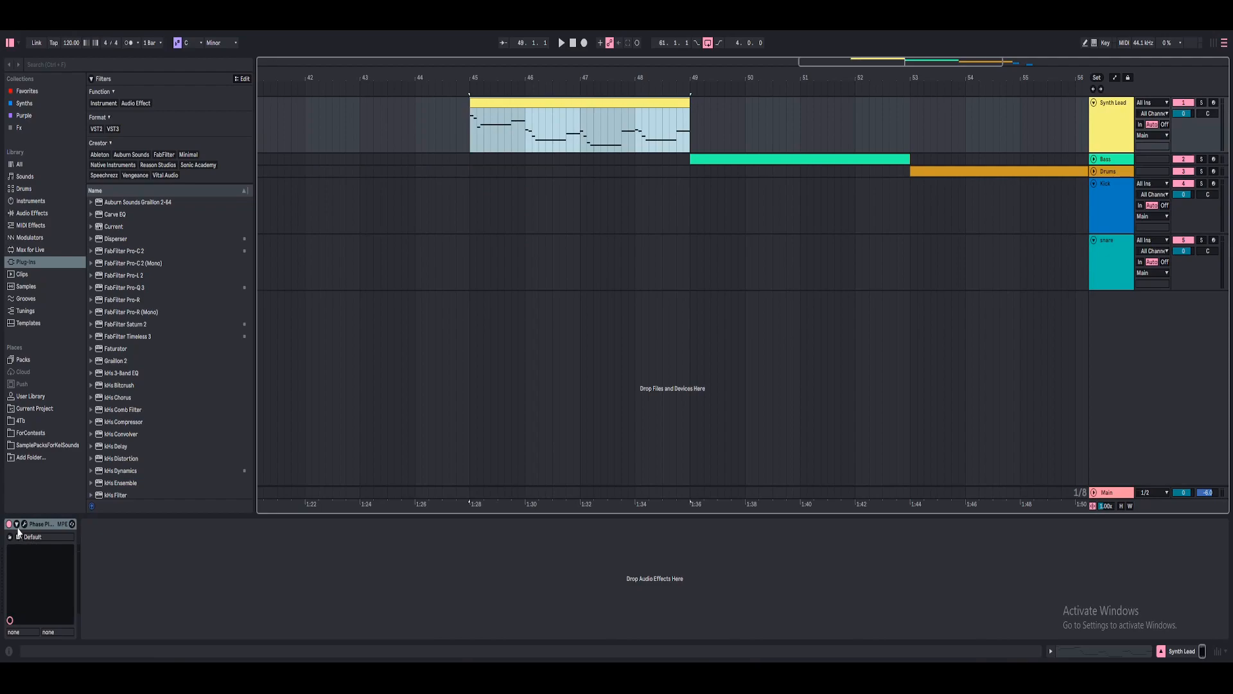
Step: Select the Synth Lead track's clip and open the track's Phase Plant instrument
click(1110, 136)
click(530, 105)
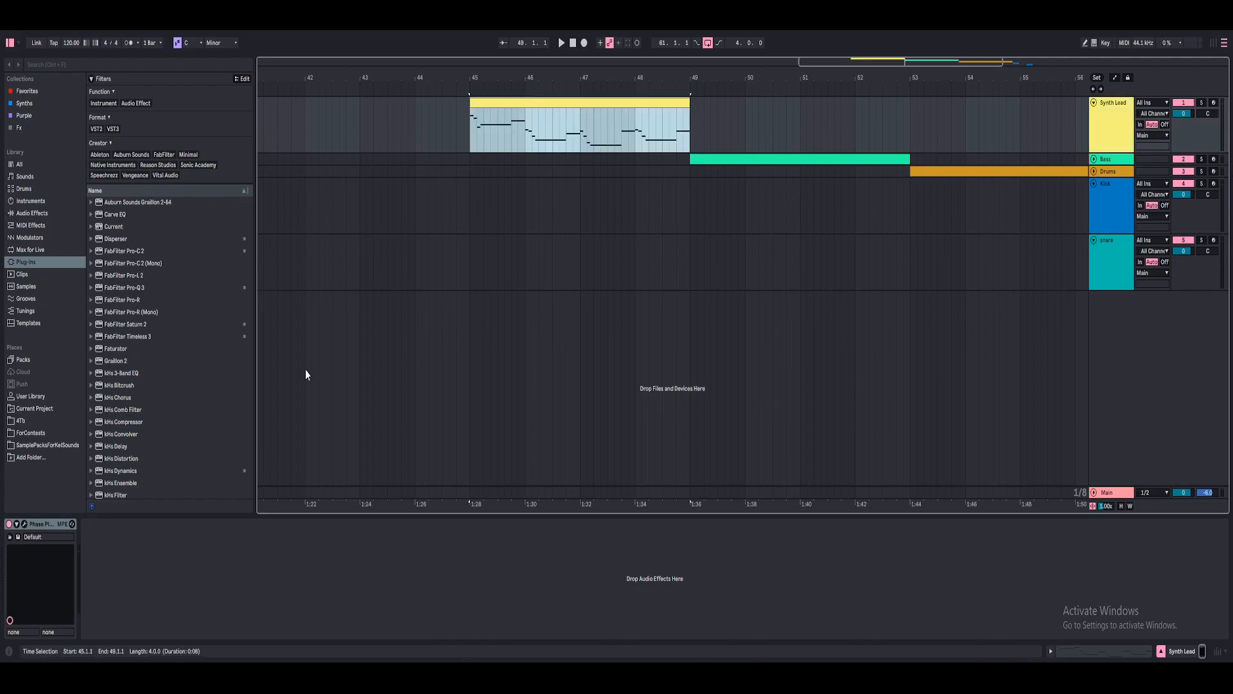
click(26, 525)
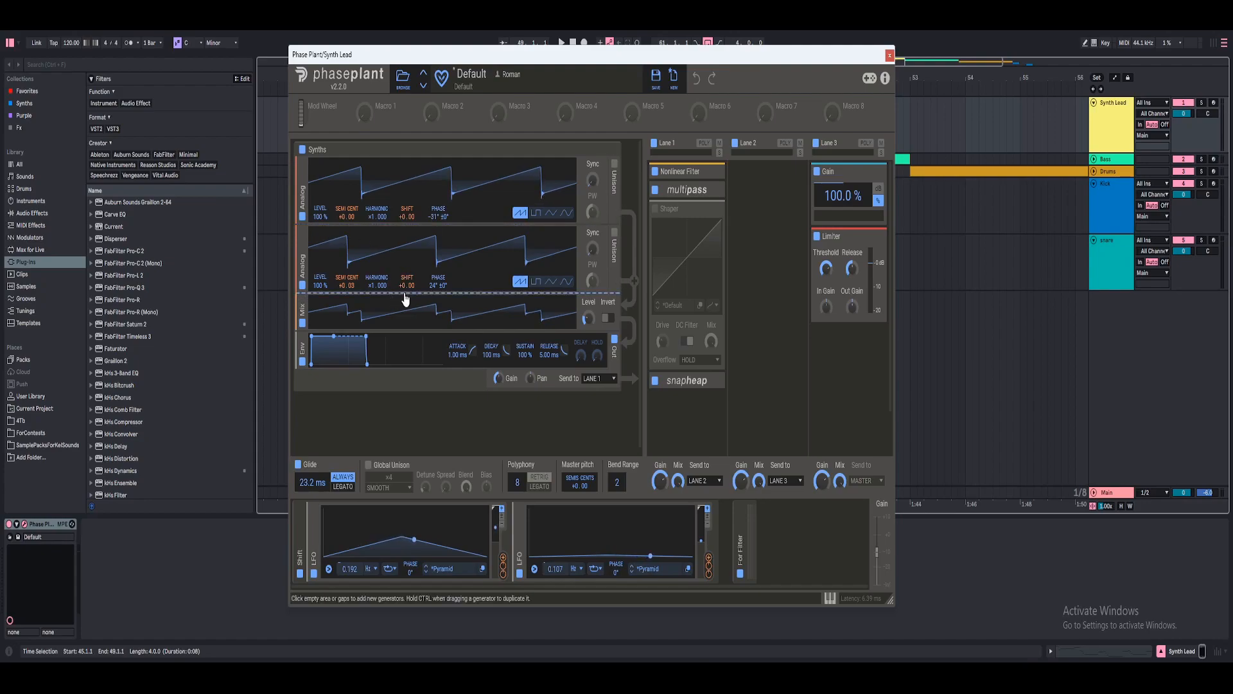
Step: Inspect the Nonlinear Filter settings in Lane 1, and expand Multipass to look at its editor
mouse_move(408, 296)
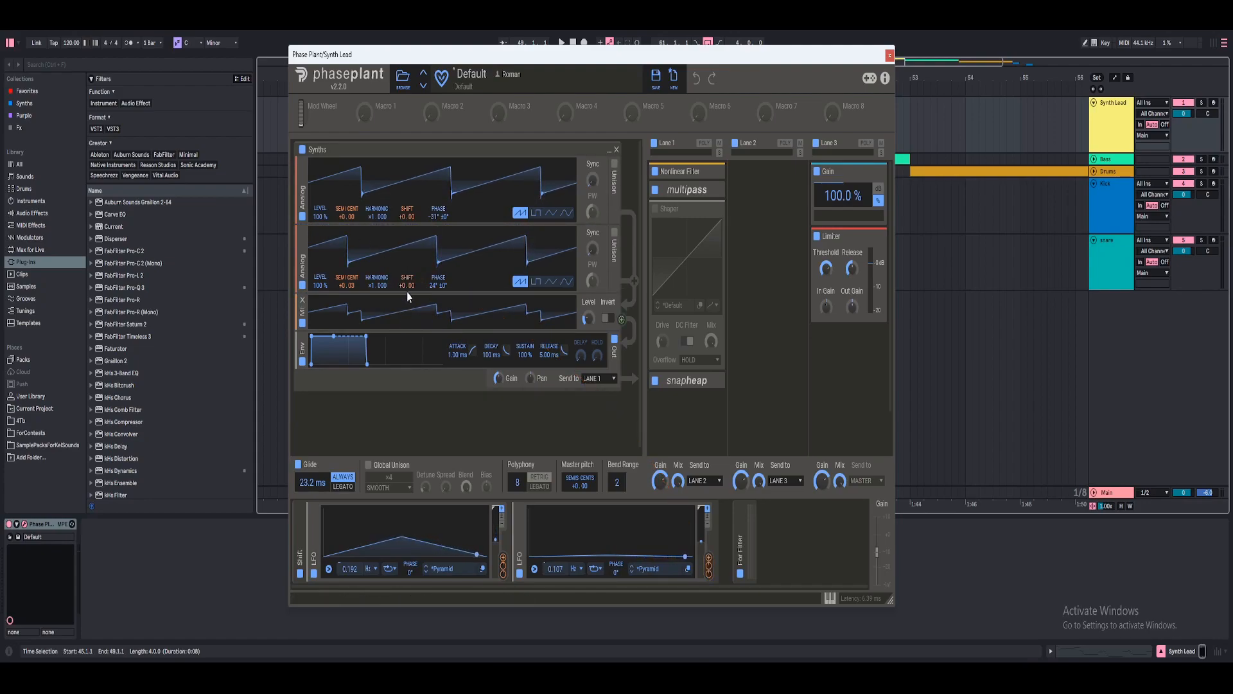
mouse_move(408, 293)
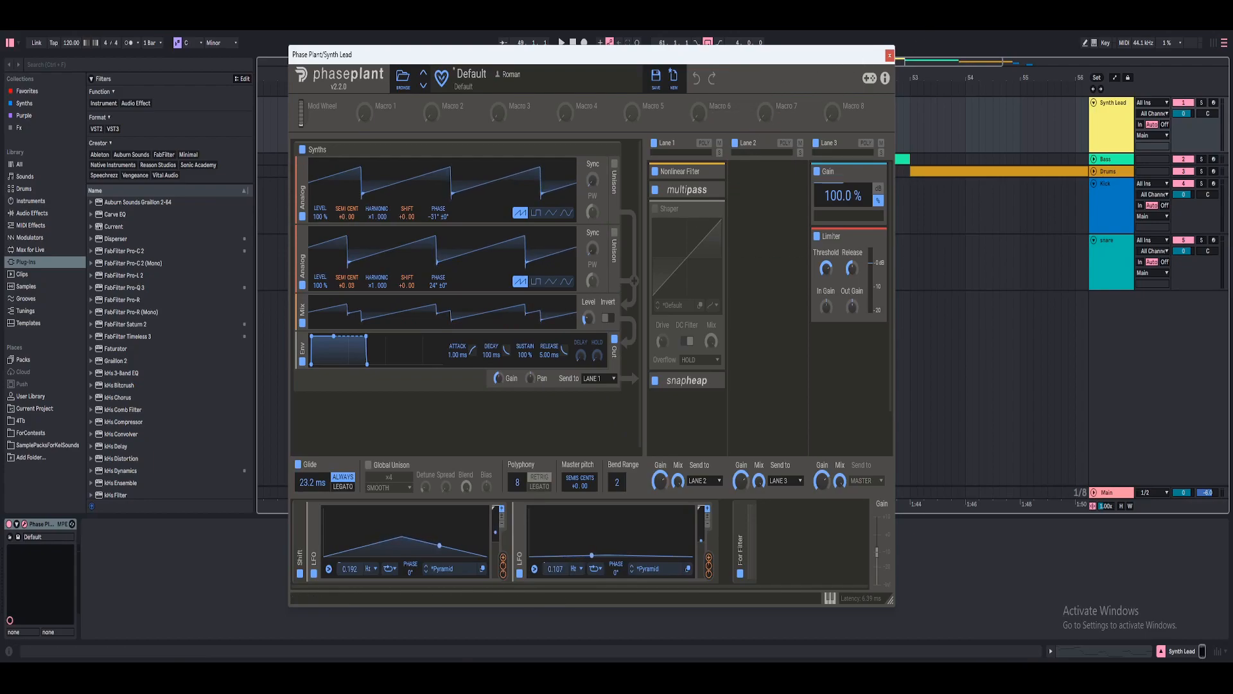
click(714, 179)
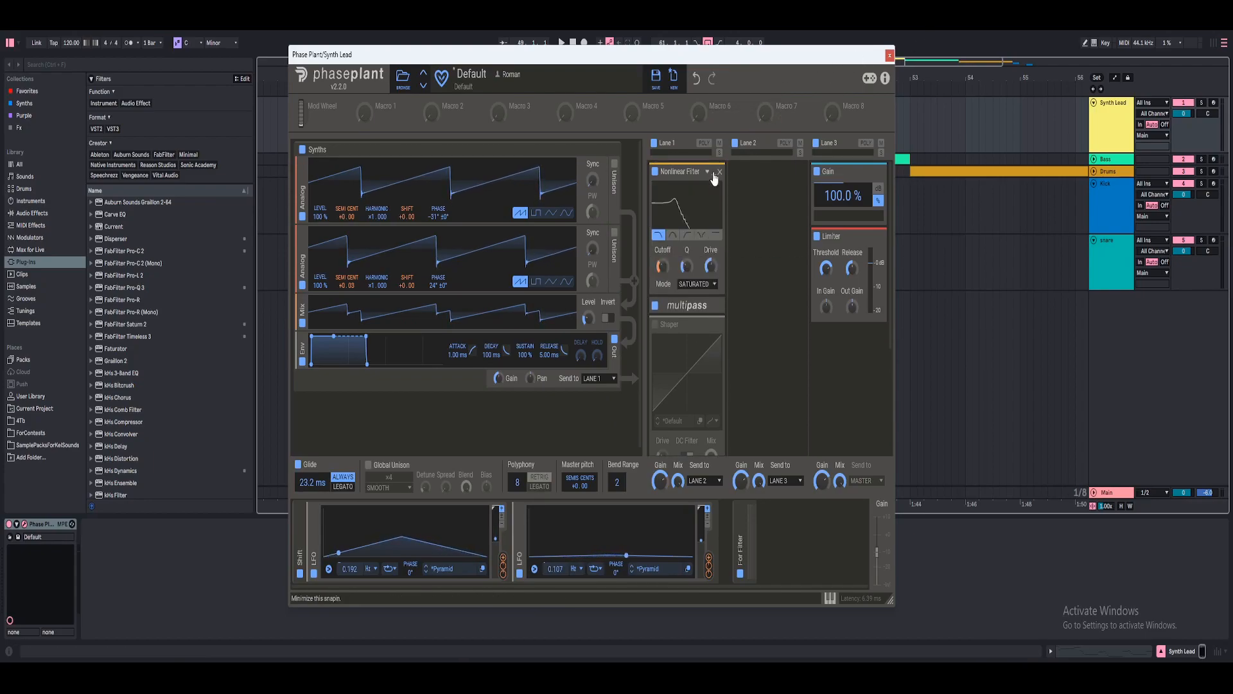
click(713, 175)
click(714, 191)
click(716, 210)
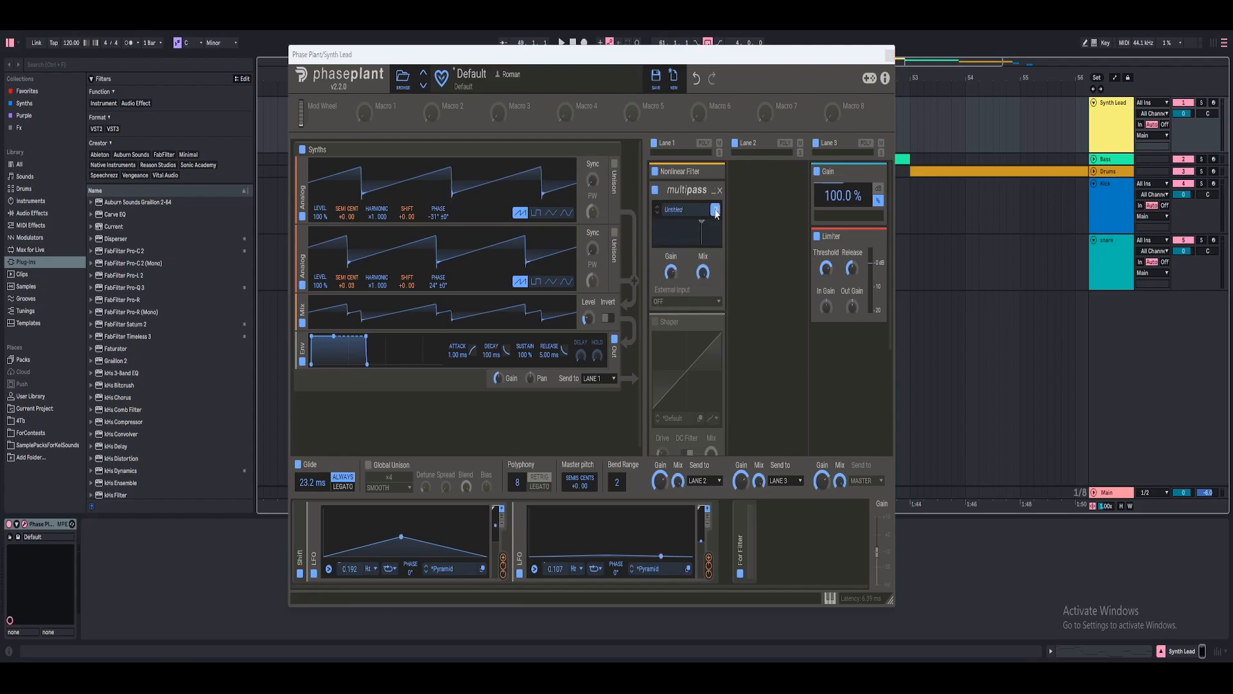
click(862, 83)
scroll(693, 289, down, 2)
scroll(683, 273, up, 2)
scroll(678, 260, down, 2)
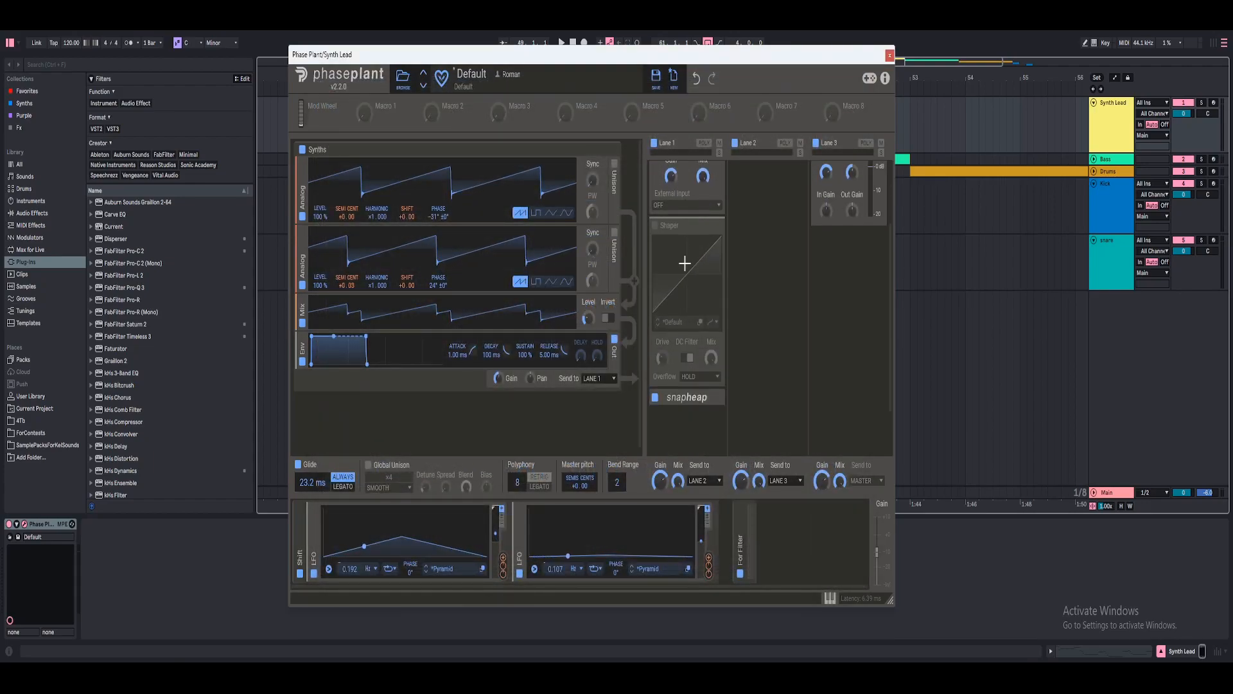
Step: Enable the Shaper in Lane 1, then loop the Synth Lead clip's time range and play it back
click(656, 233)
drag(724, 55, 793, 183)
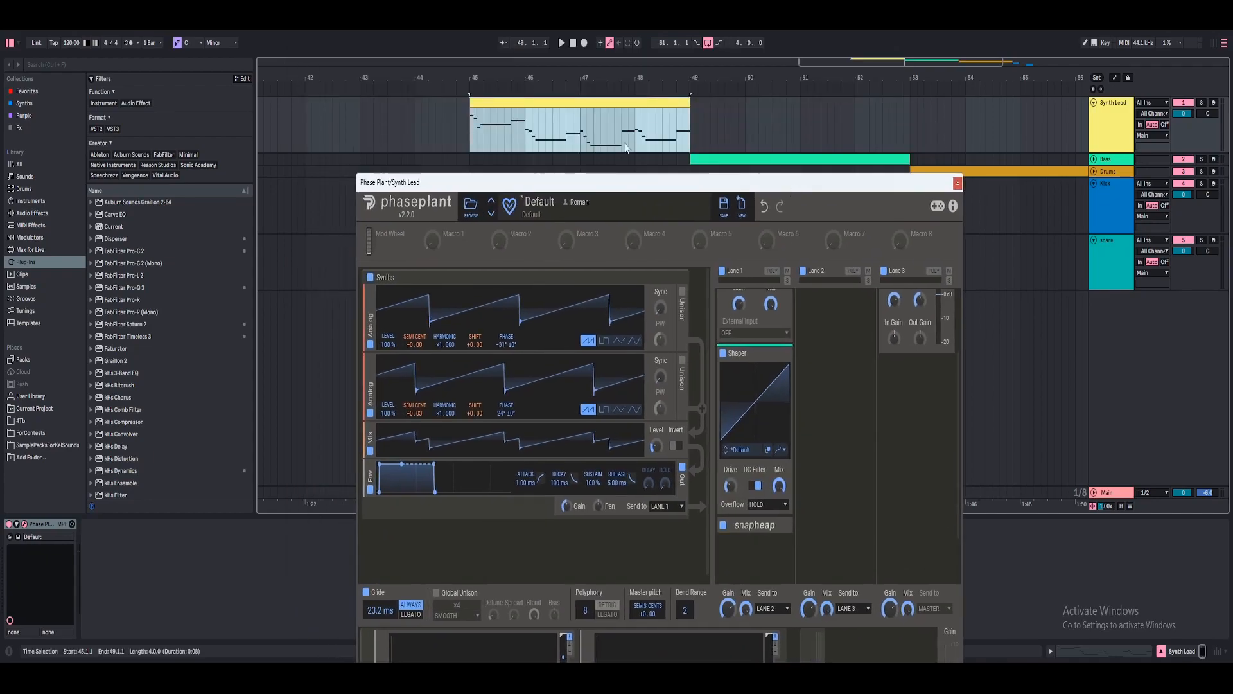
right_click(583, 103)
click(616, 262)
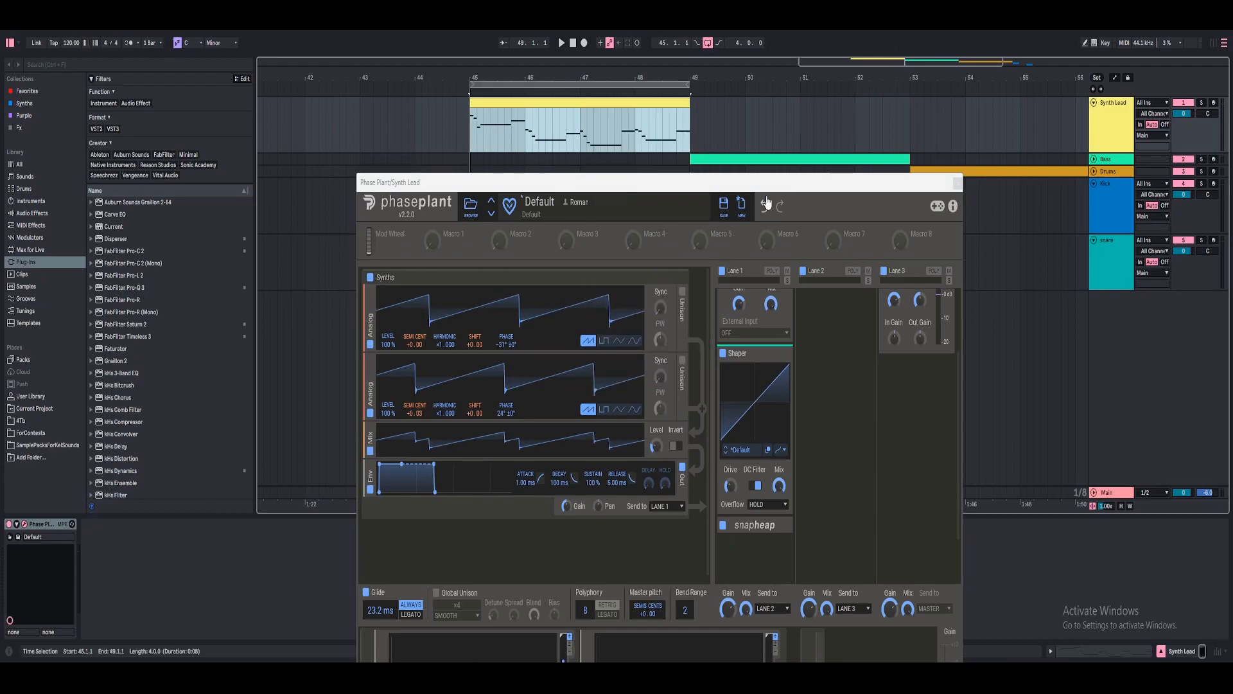
drag(770, 191, 653, 91)
key(space)
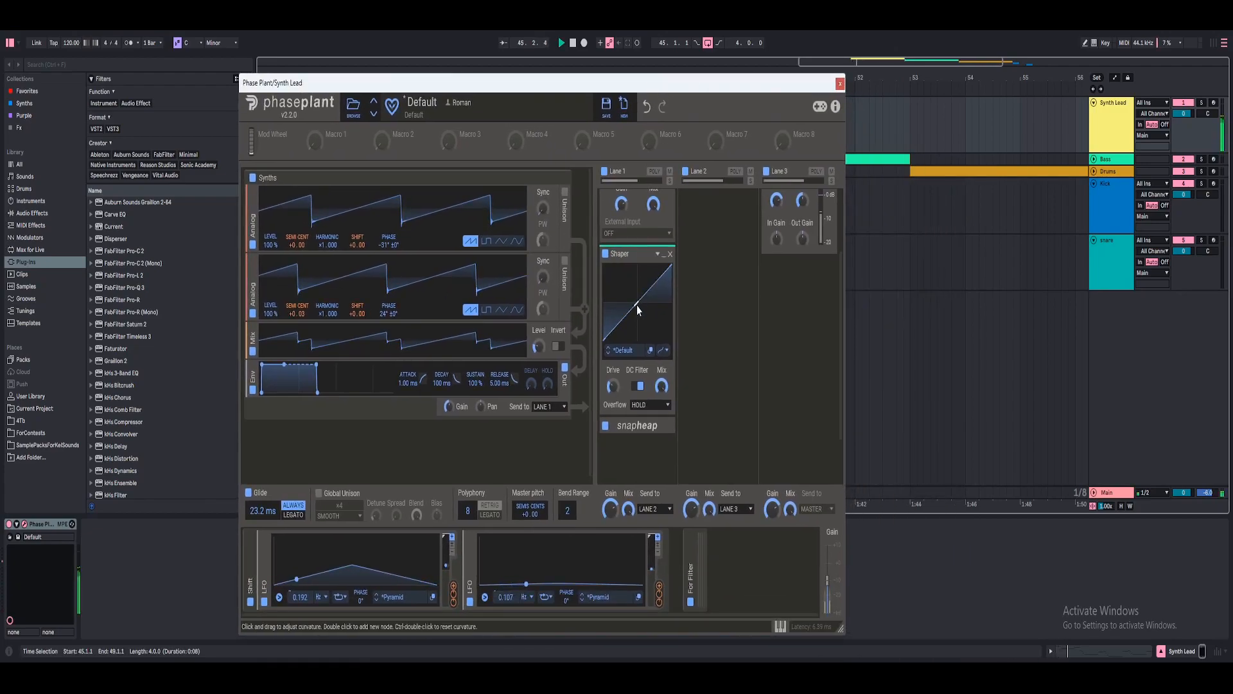
key(space)
Step: Bend the Shaper curve upward with a node at about X -0.29, Y 0.37, audition it and check the node's coordinates
drag(635, 307, 628, 294)
key(space)
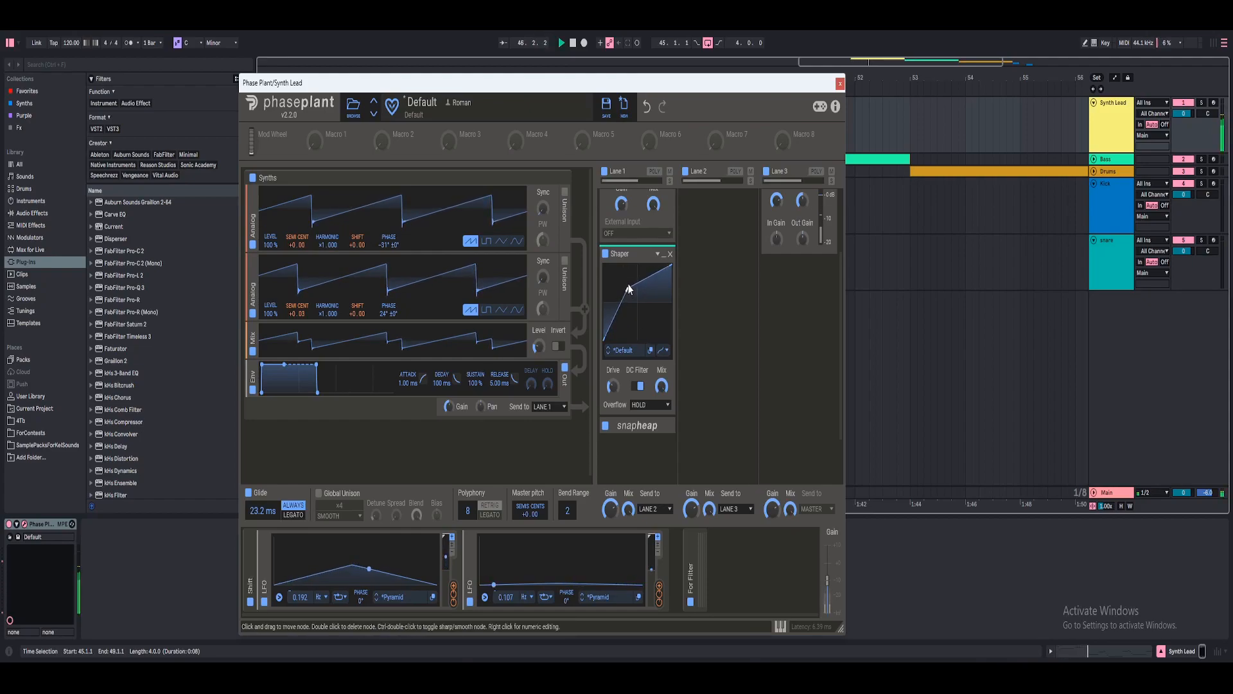
key(space)
right_click(629, 291)
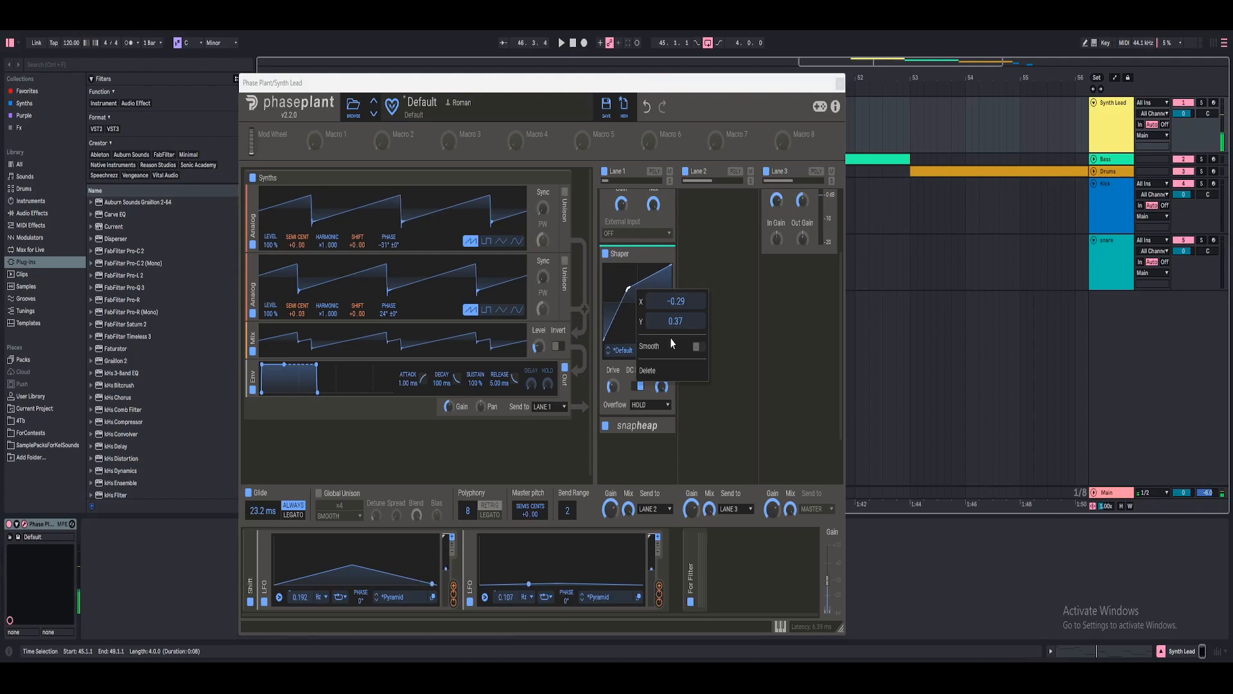
click(633, 297)
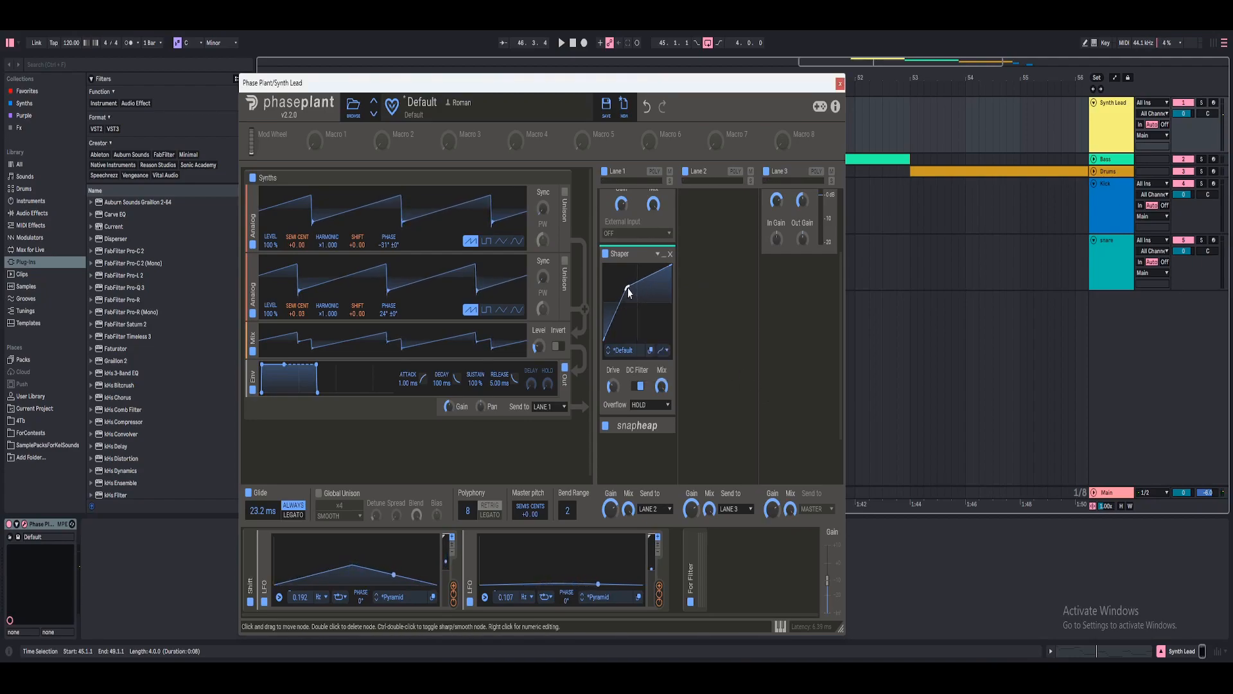
Step: Raise the Shaper's Drive to about 13 dB while auditioning the loop
scroll(620, 329, down, 1)
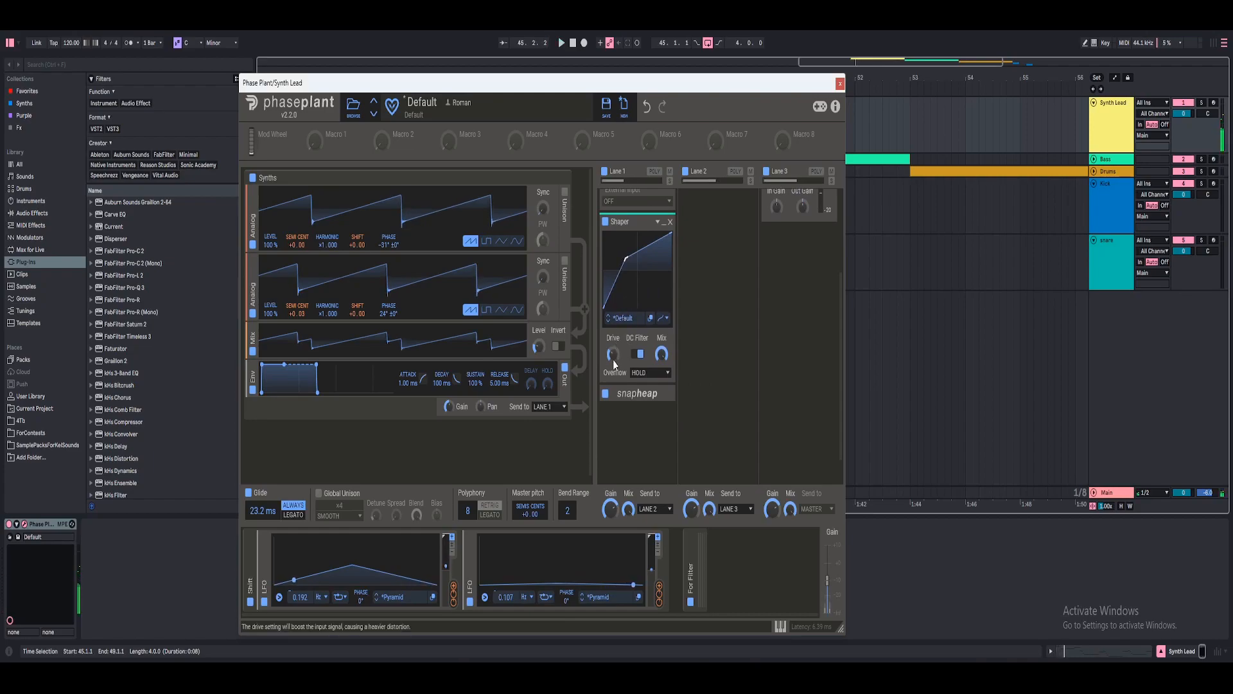
click(559, 40)
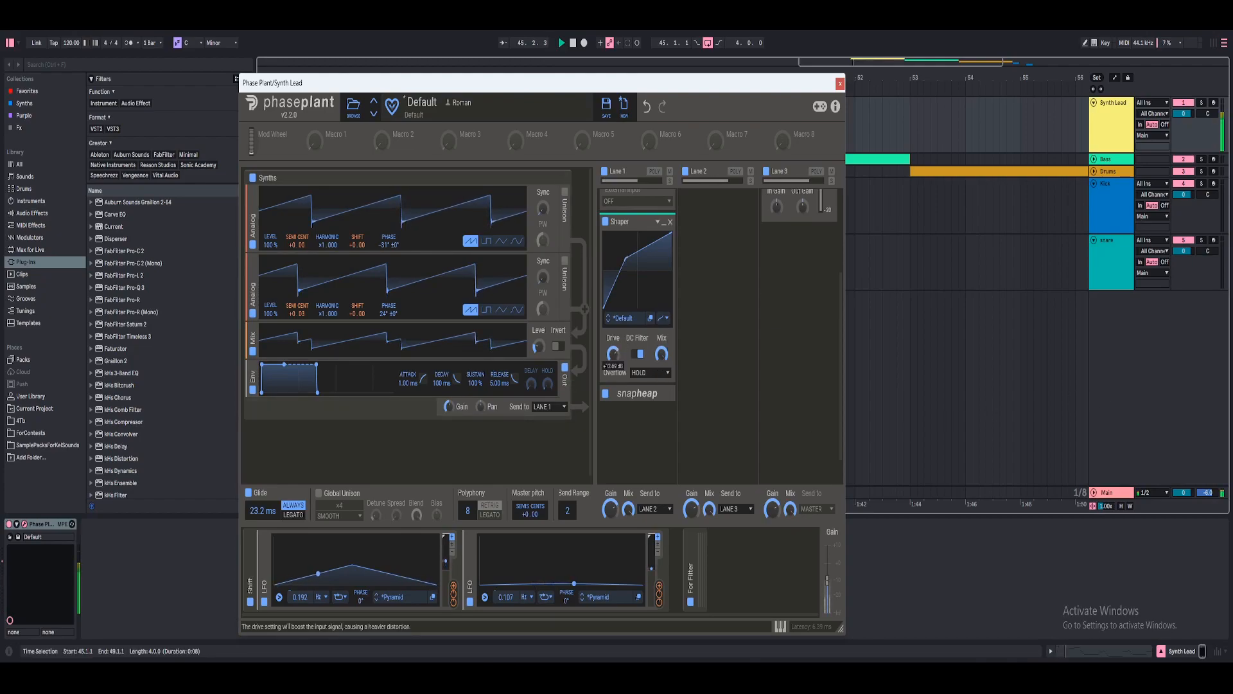
key(space)
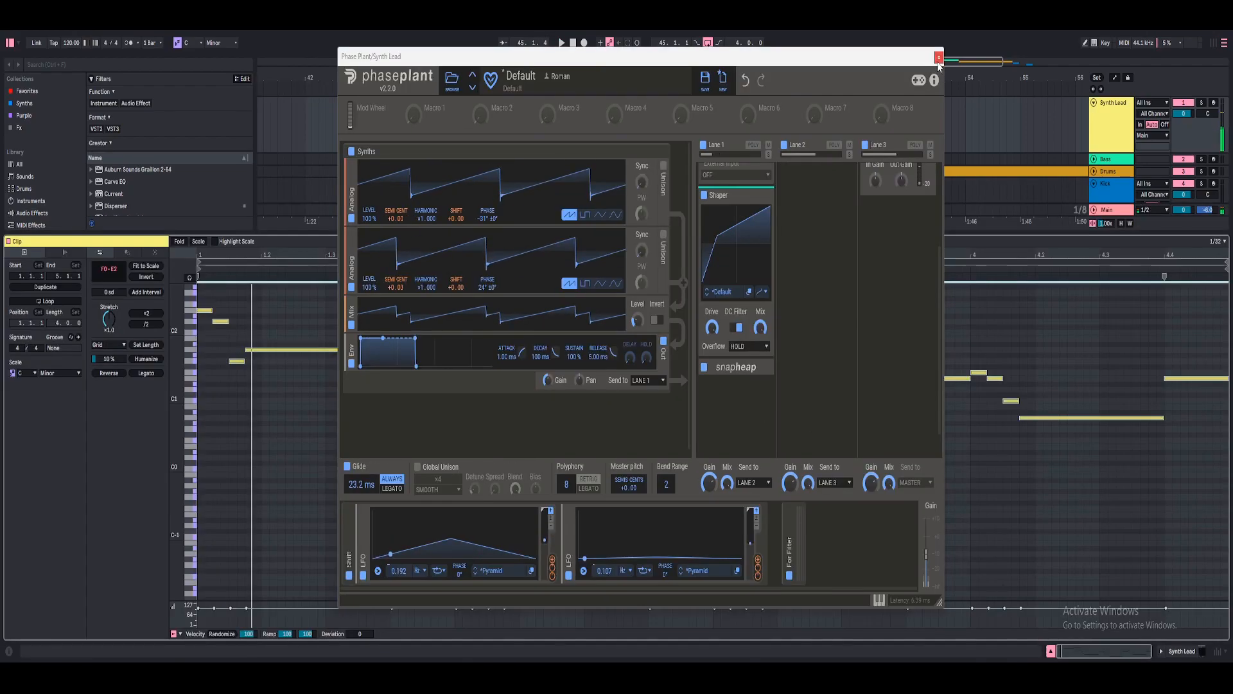
Step: Close the Phase Plant window and fit the Synth Lead clip's notes in the piano roll for viewing
click(940, 56)
drag(174, 359, 195, 421)
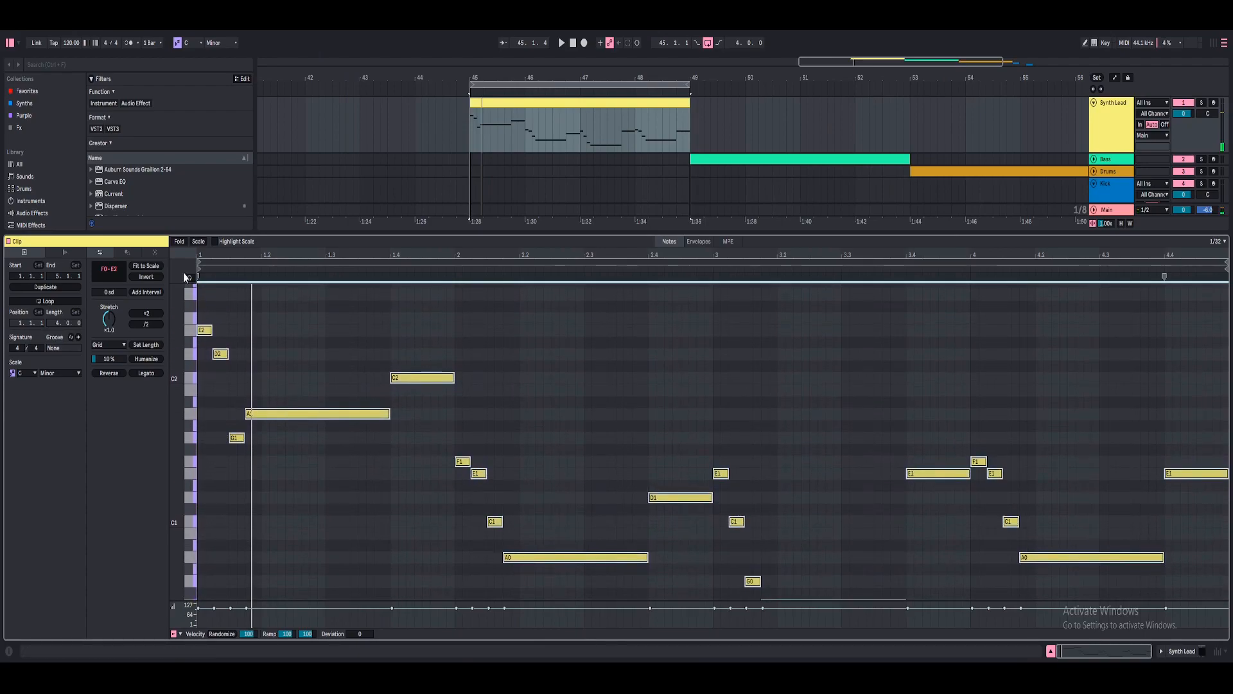
drag(179, 379, 171, 380)
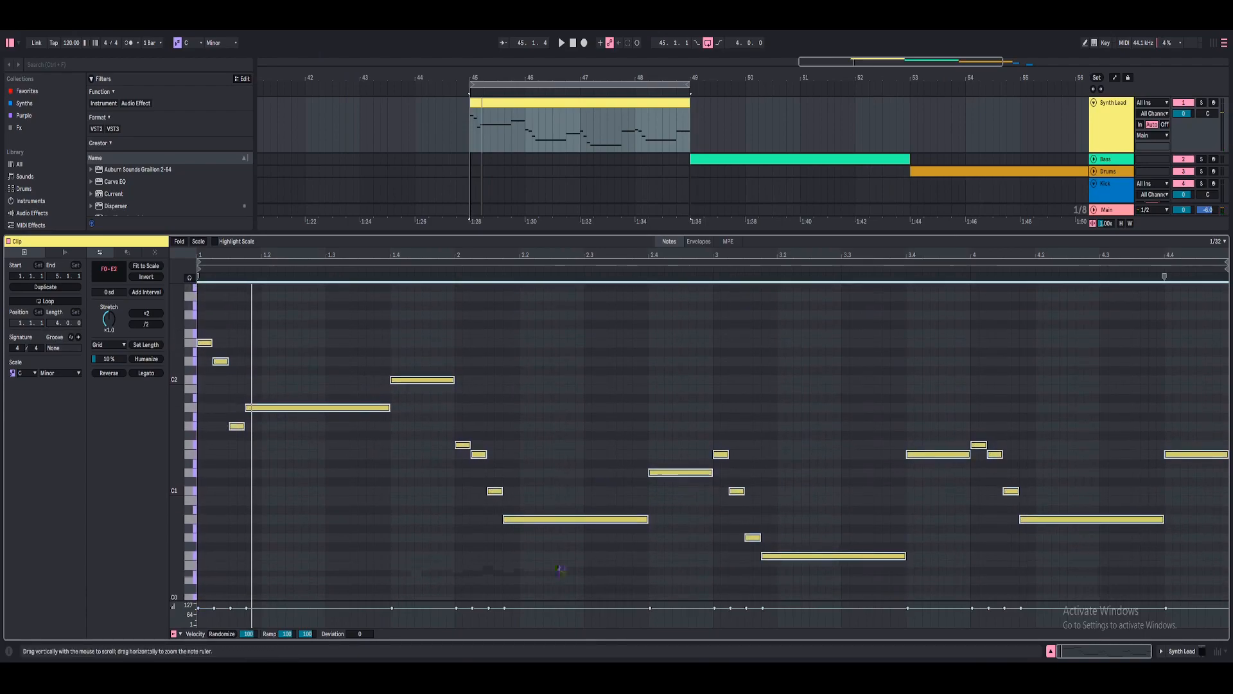